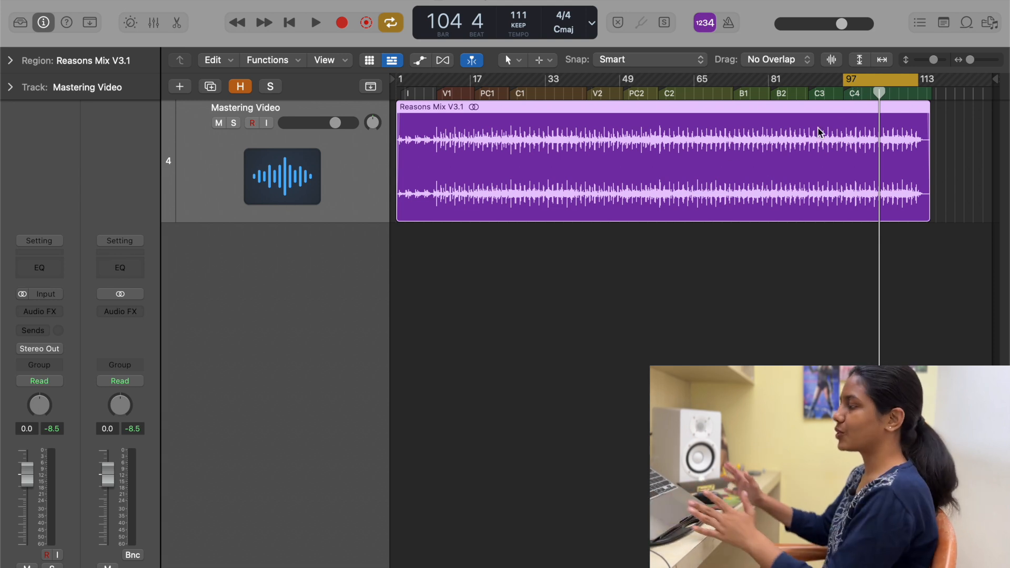
Audition the cycled final section of the mix, and insert the FabFilter Pro-Q 3 equalizer on the Mastering Video track.
{"action": "key", "text": "space"}
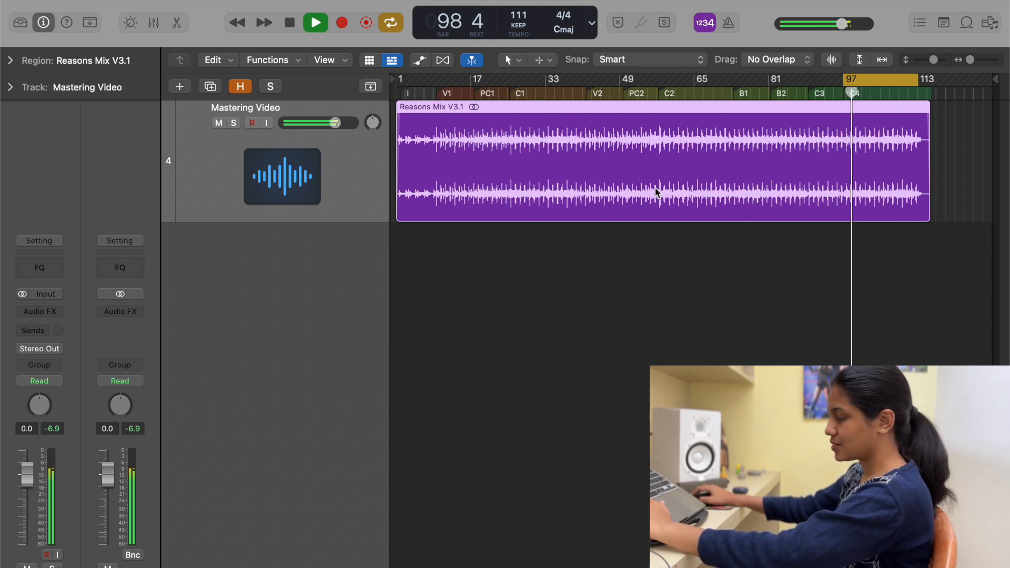
{"action": "key", "text": "space"}
{"action": "left_click", "coordinate": [27, 280]}
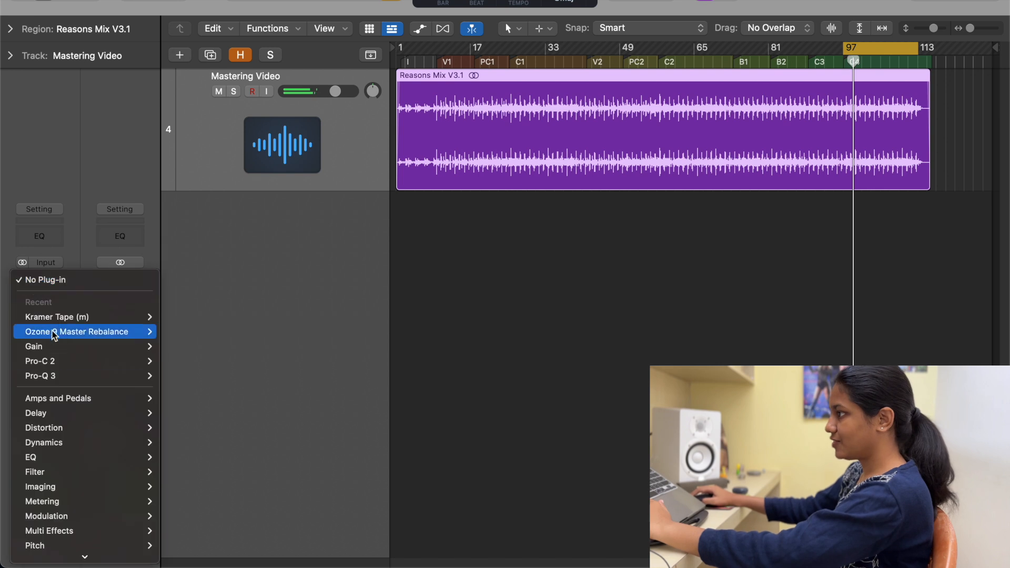
{"action": "mouse_move", "coordinate": [105, 554]}
{"action": "mouse_move", "coordinate": [197, 376]}
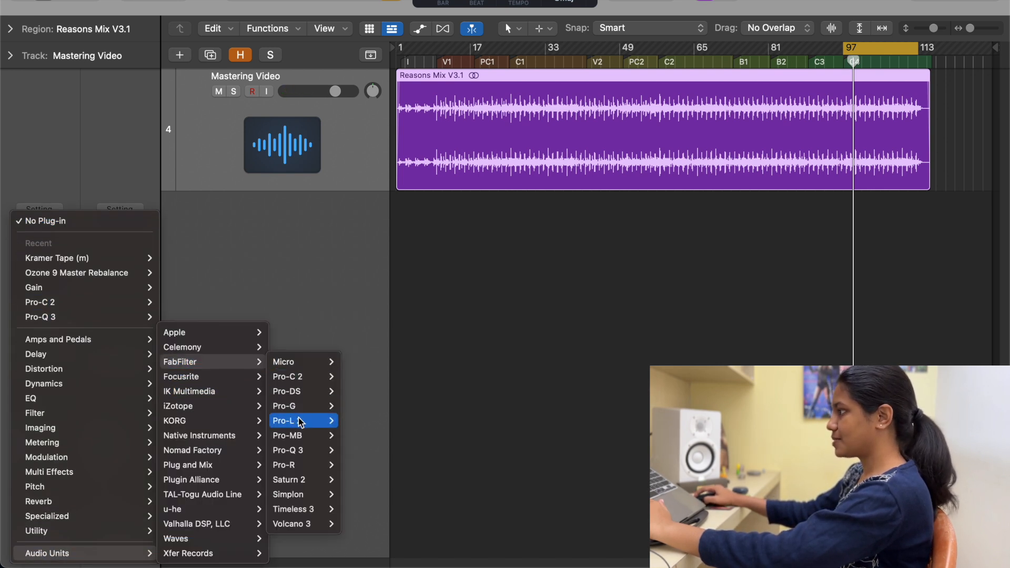
{"action": "mouse_move", "coordinate": [315, 450]}
{"action": "left_click", "coordinate": [359, 451]}
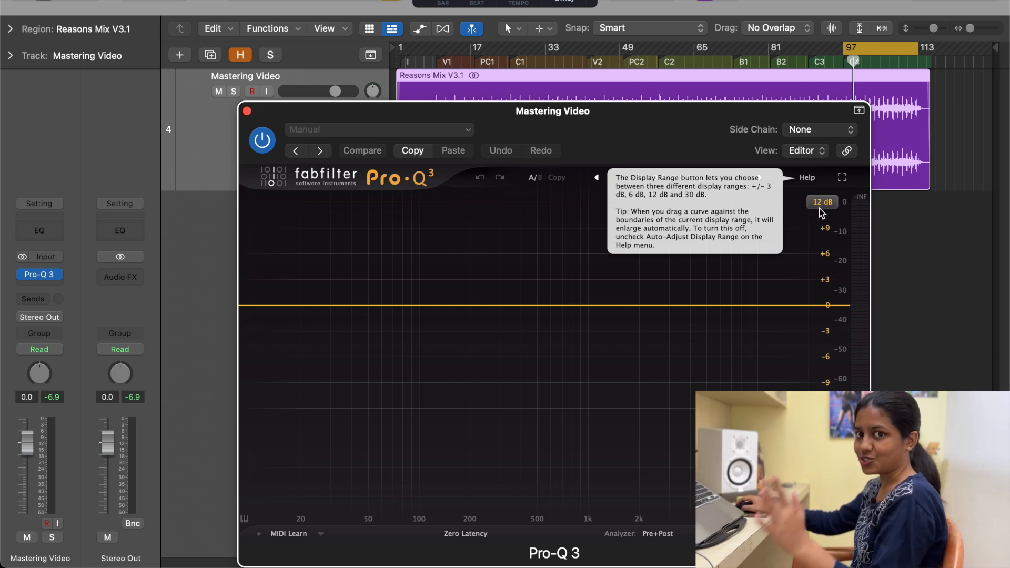
Set the equalizer's display range to 3 dB and, during playback, add a bell boost of about 1 dB near 500 Hz.
{"action": "left_click", "coordinate": [820, 207]}
{"action": "left_click", "coordinate": [837, 223]}
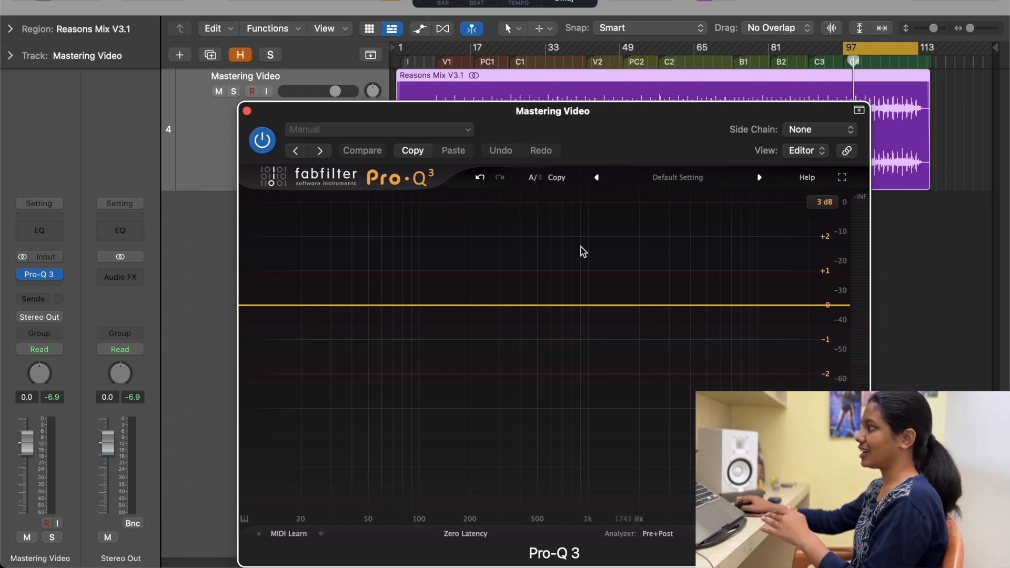
{"action": "key", "text": "space"}
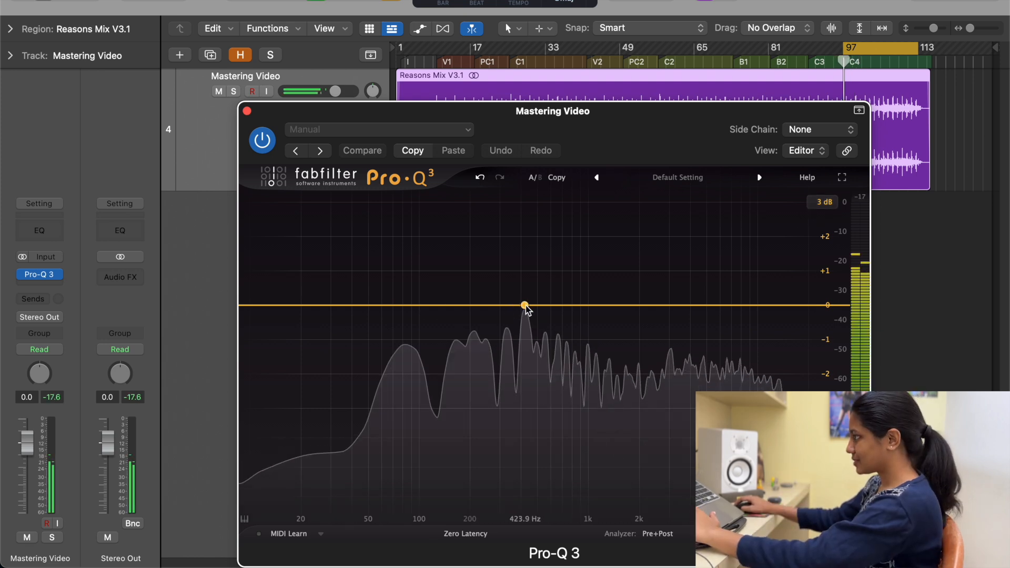
{"action": "left_click_drag", "start_coordinate": [526, 305], "coordinate": [533, 273]}
{"action": "mouse_move", "coordinate": [559, 234]}
{"action": "left_mouse_down"}
{"action": "mouse_move", "coordinate": [510, 233]}
{"action": "mouse_move", "coordinate": [627, 231]}
{"action": "mouse_move", "coordinate": [581, 221]}
{"action": "mouse_move", "coordinate": [557, 230]}
{"action": "left_mouse_up"}
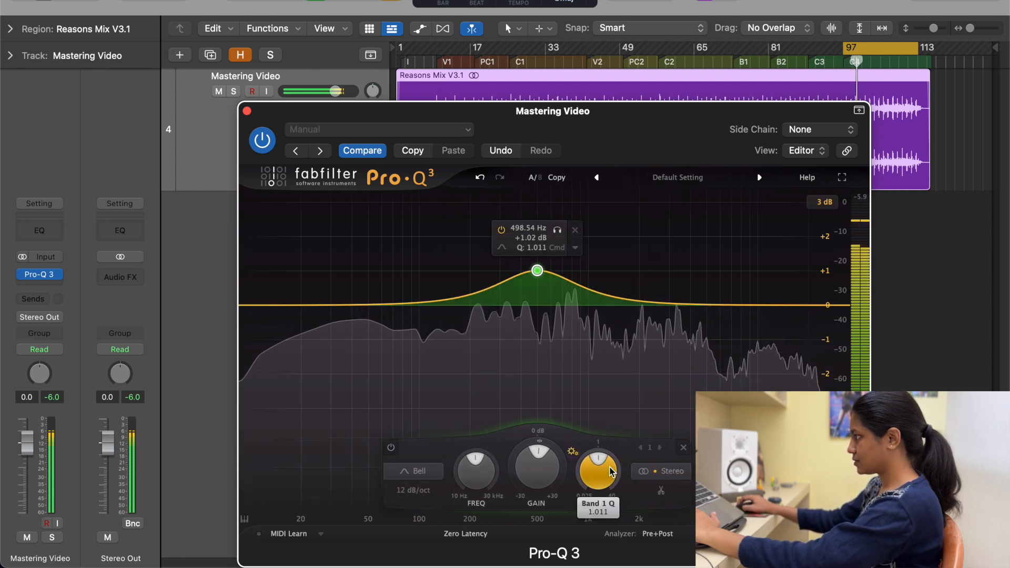
Reshape the bell band to about 516 Hz, +0.35 dB gain and a Q of about 0.52, and make it dynamic.
{"action": "scroll", "coordinate": [598, 471], "scroll_direction": "down", "scroll_amount": 5}
{"action": "scroll", "coordinate": [573, 358], "scroll_direction": "up", "scroll_amount": 4}
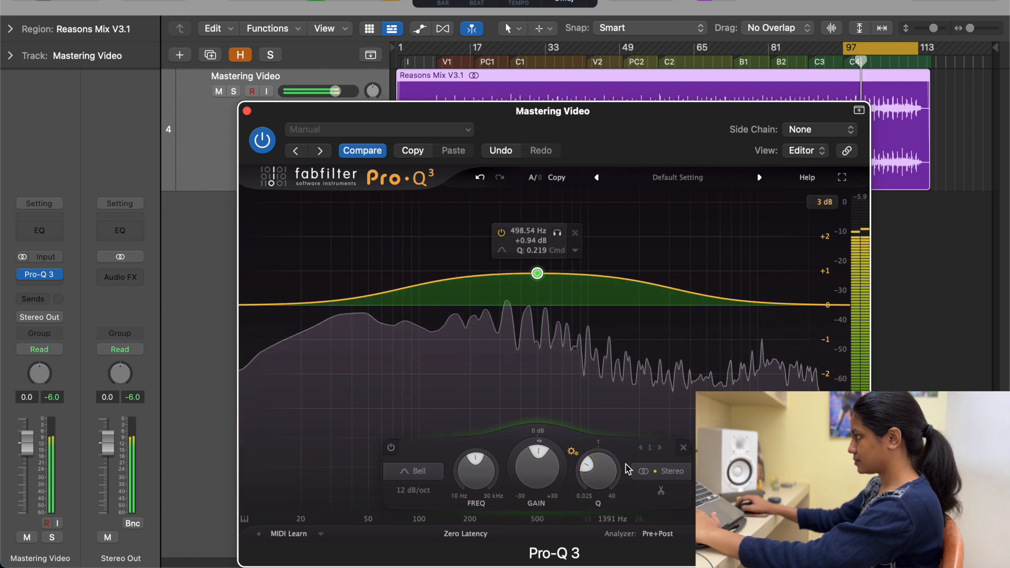
{"action": "left_click_drag", "start_coordinate": [537, 273], "coordinate": [540, 299]}
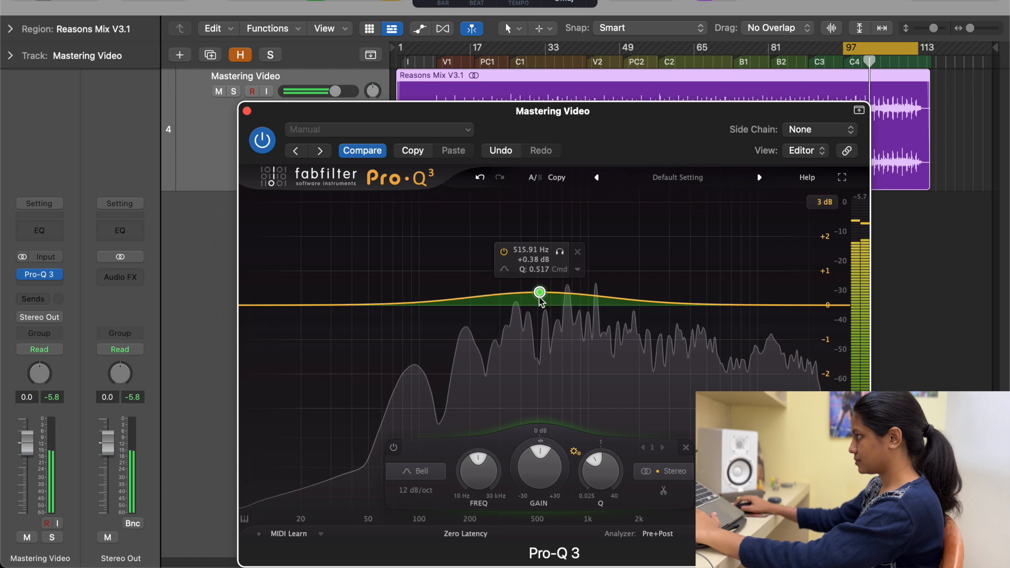
{"action": "right_click", "coordinate": [542, 293]}
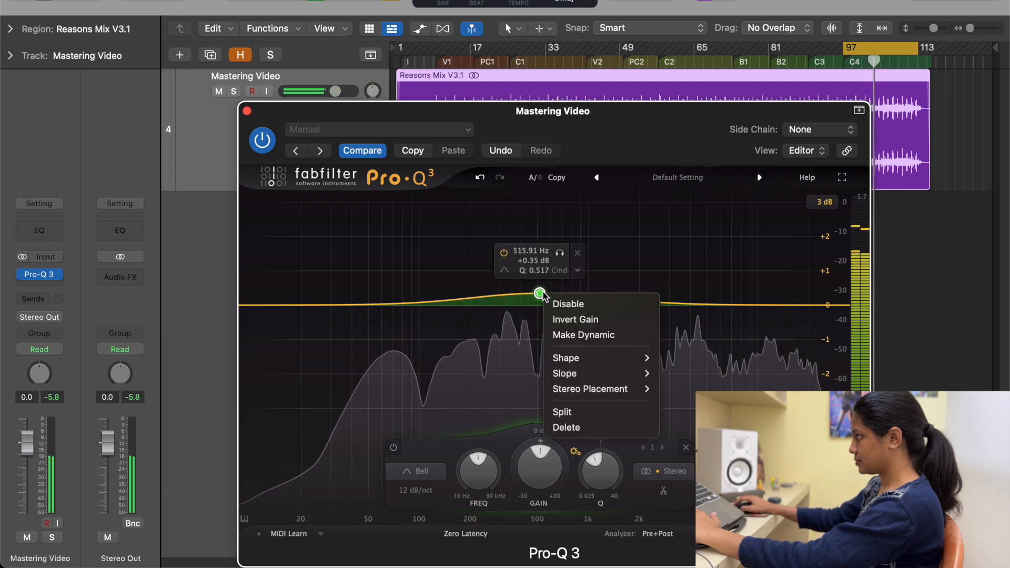
{"action": "left_click", "coordinate": [630, 337]}
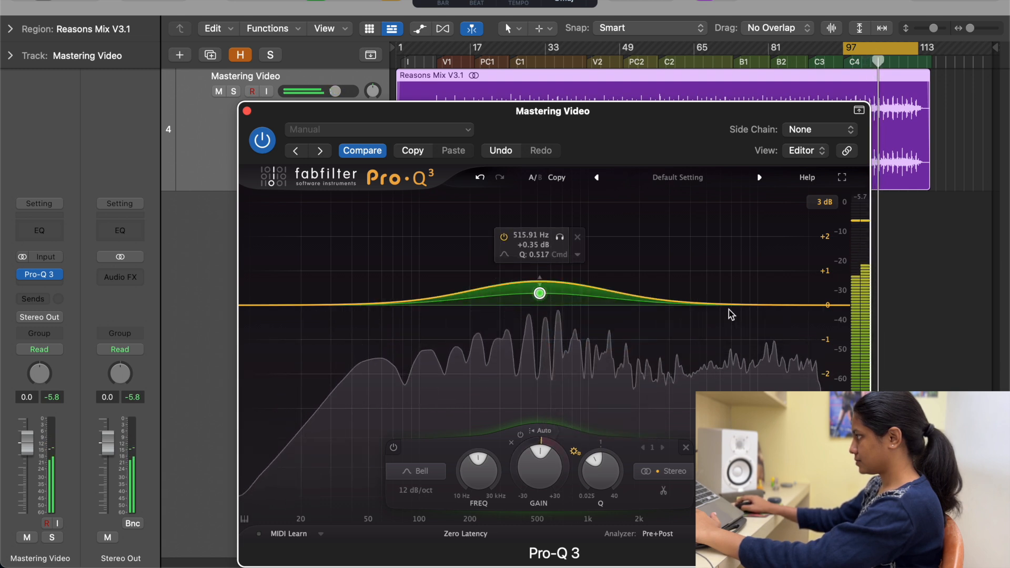
Add a gentle high-shelf boost of about 0.2 dB near 6.4 kHz, and lower the dynamic band's gain to about +0.28 dB.
{"action": "left_click", "coordinate": [726, 301]}
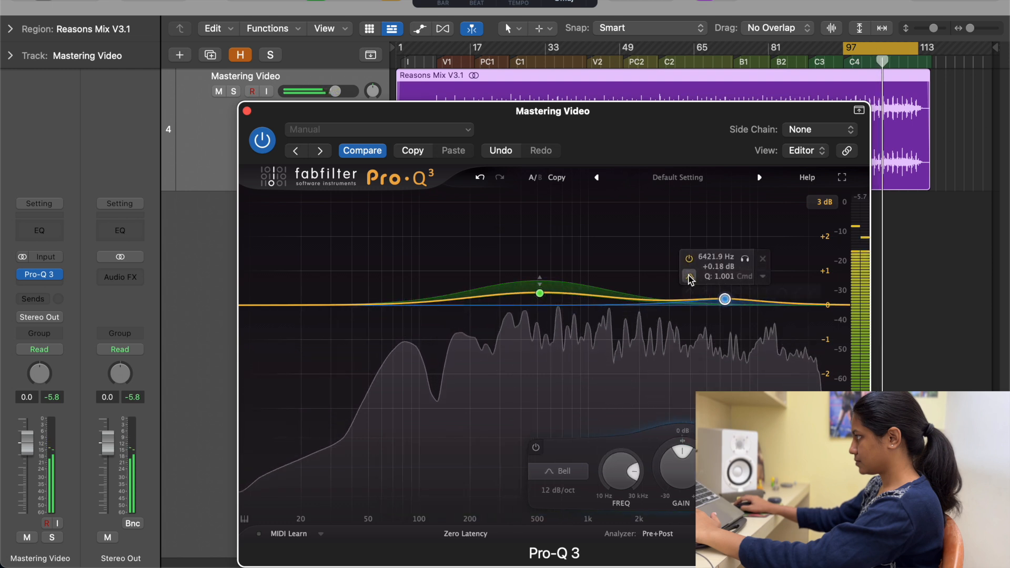
{"action": "left_click_drag", "start_coordinate": [727, 301], "coordinate": [726, 299]}
{"action": "left_click_drag", "start_coordinate": [540, 293], "coordinate": [539, 296]}
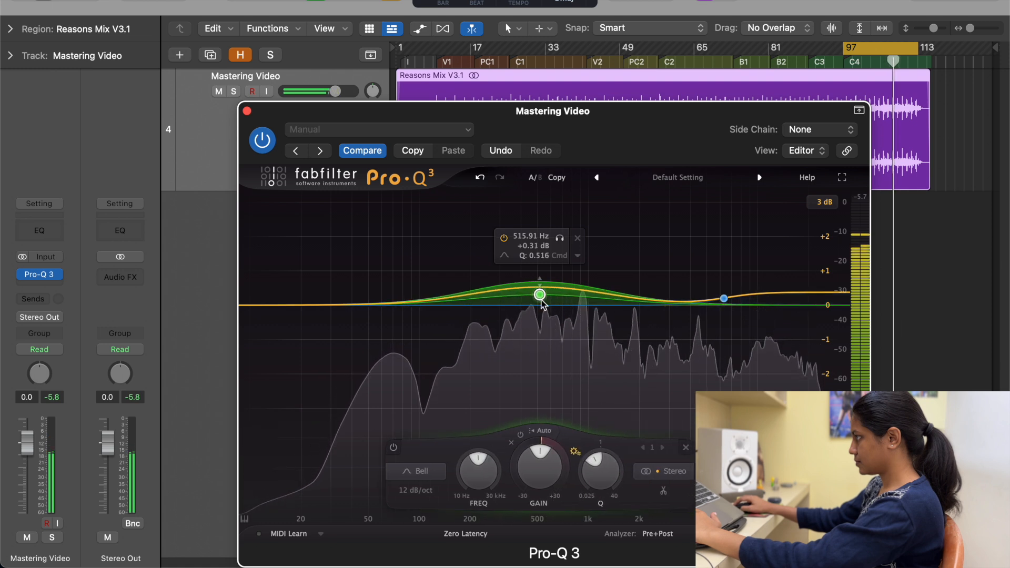
Bypass and re-enable Pro-Q 3 to compare the sound with and without EQ, and stop playback.
{"action": "left_click", "coordinate": [262, 141]}
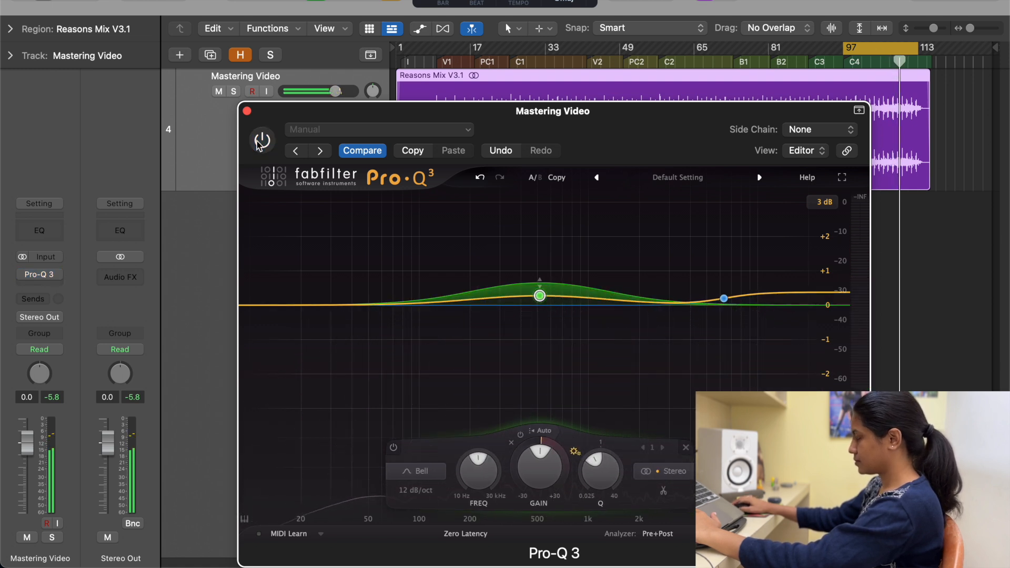
{"action": "left_click", "coordinate": [260, 141]}
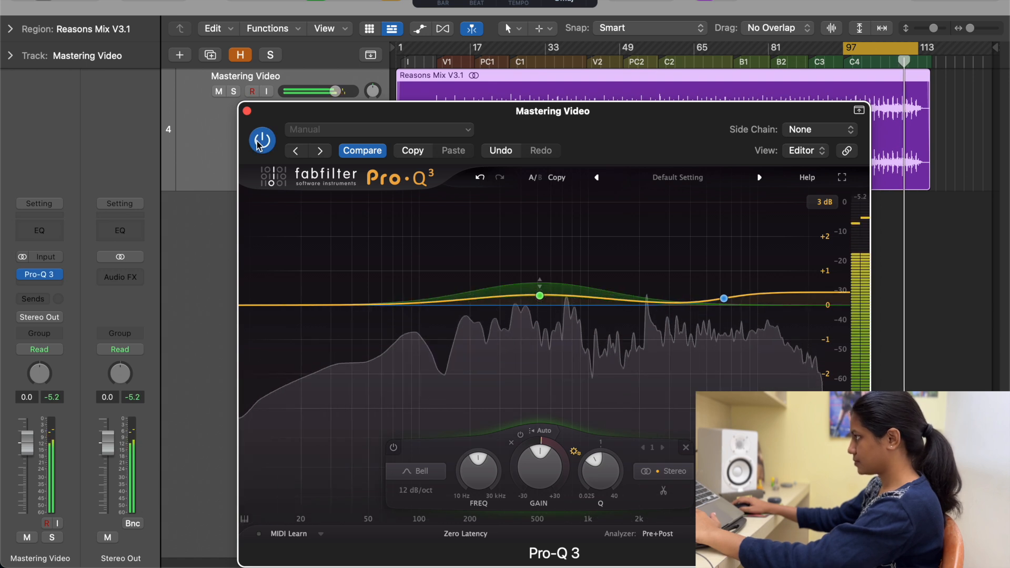
{"action": "key", "text": "space"}
{"action": "mouse_move", "coordinate": [522, 264]}
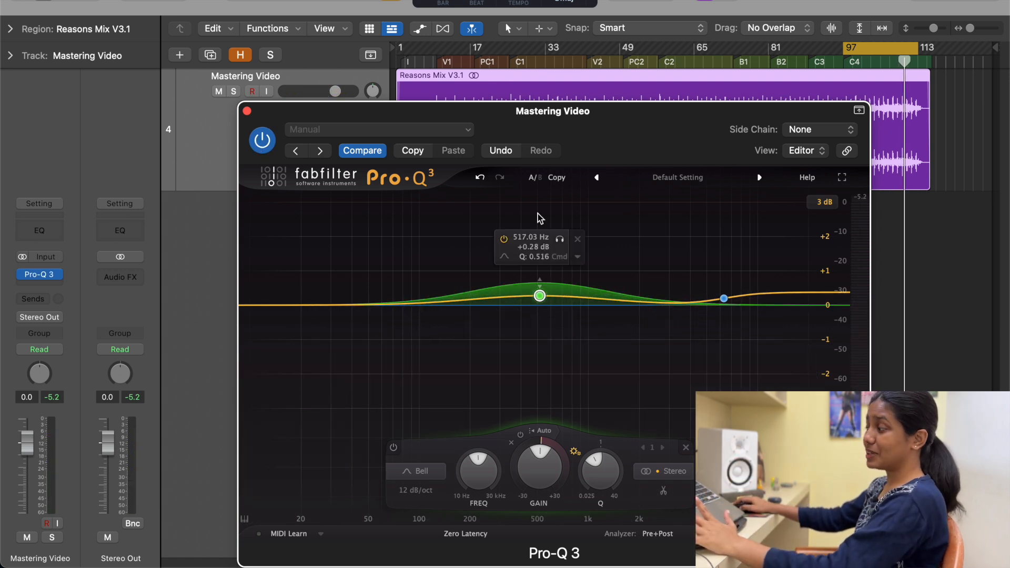
Insert the stereo FabFilter Pro-C 2 compressor below Pro-Q 3 on the Mastering Video track.
{"action": "left_click", "coordinate": [57, 275]}
{"action": "left_click", "coordinate": [58, 285]}
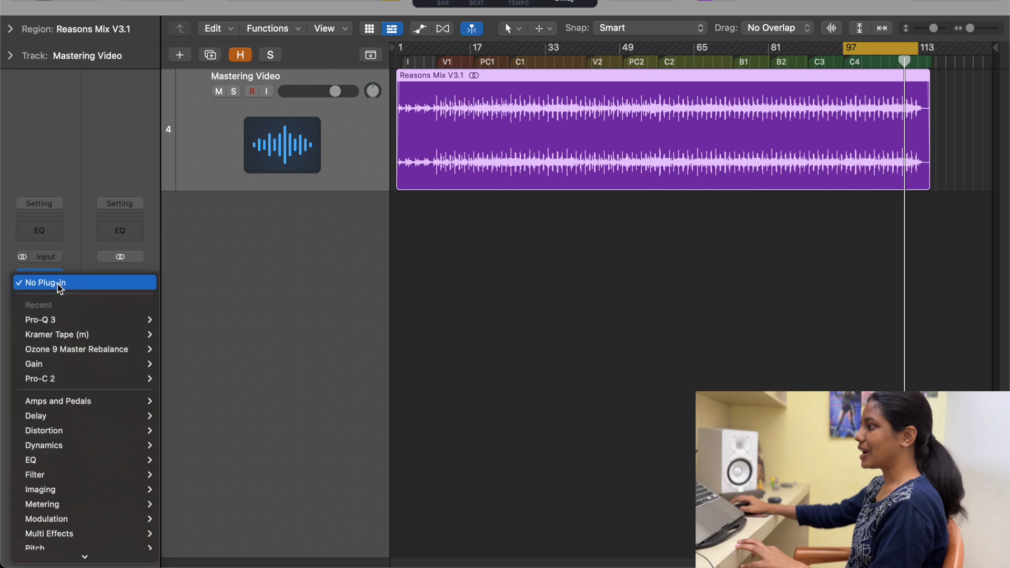
{"action": "mouse_move", "coordinate": [100, 554]}
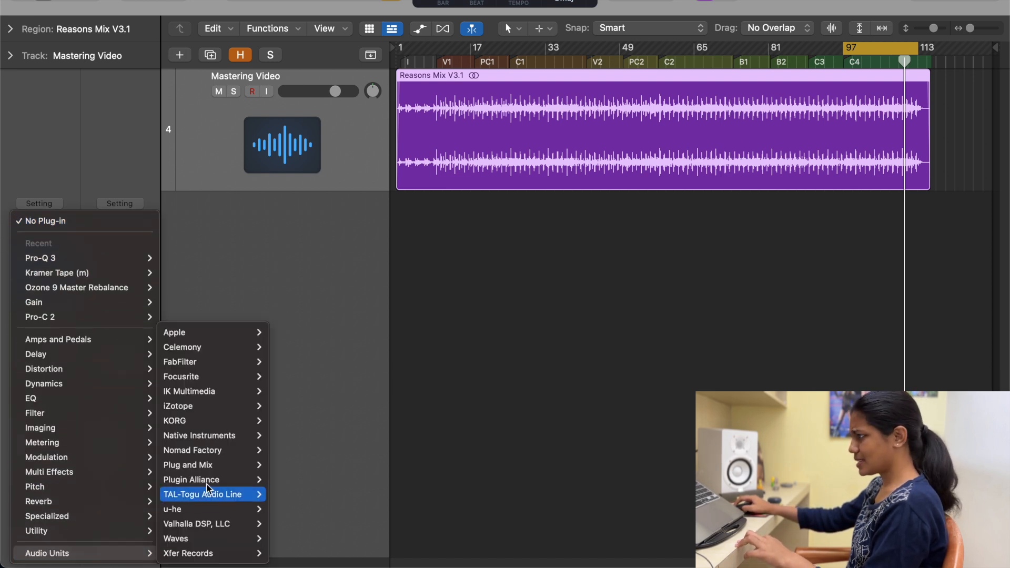
{"action": "mouse_move", "coordinate": [210, 362]}
{"action": "mouse_move", "coordinate": [303, 377]}
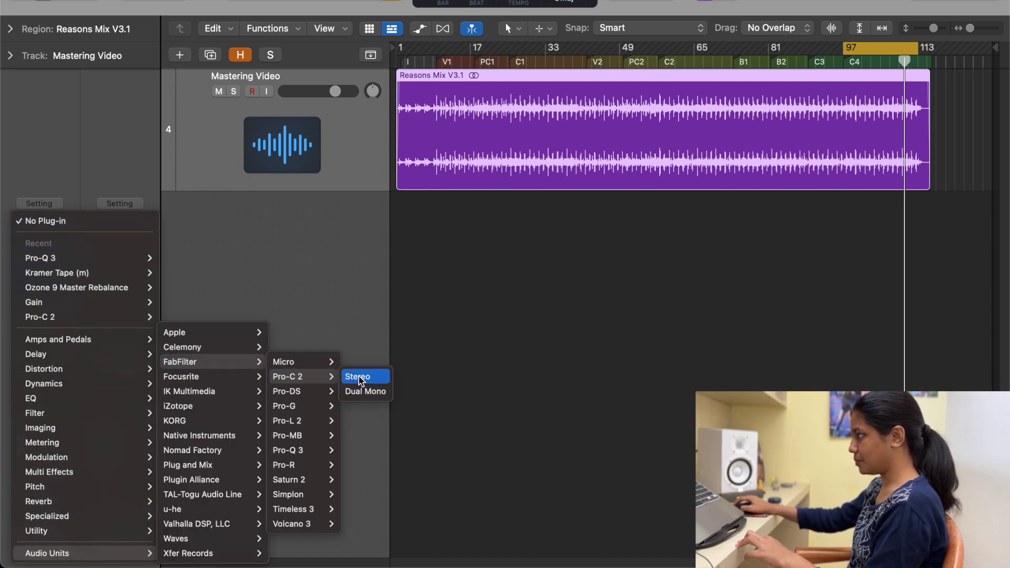
{"action": "left_click", "coordinate": [358, 375]}
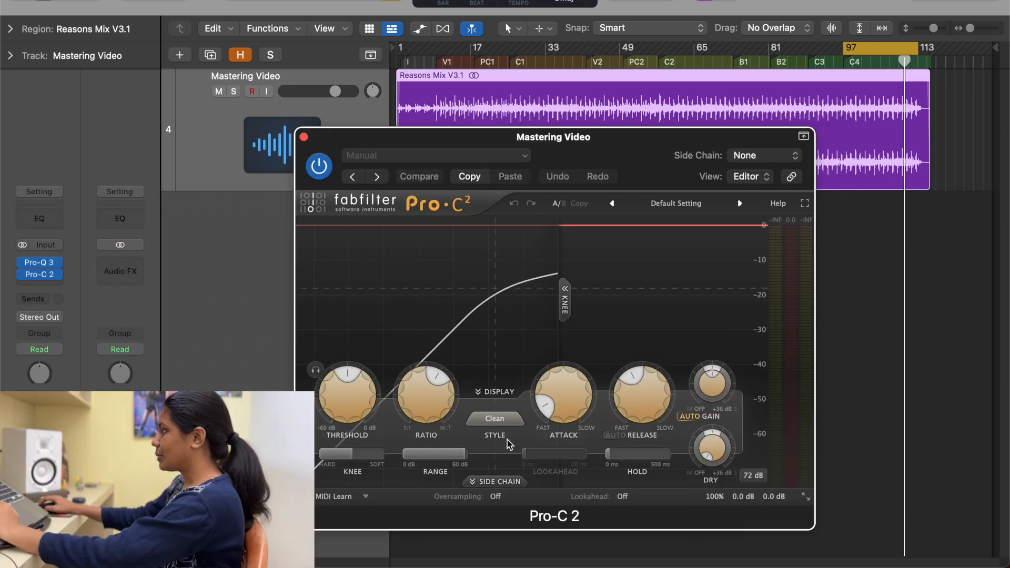
Set the compressor's style to Mastering and turn off its auto gain.
{"action": "left_click", "coordinate": [495, 420]}
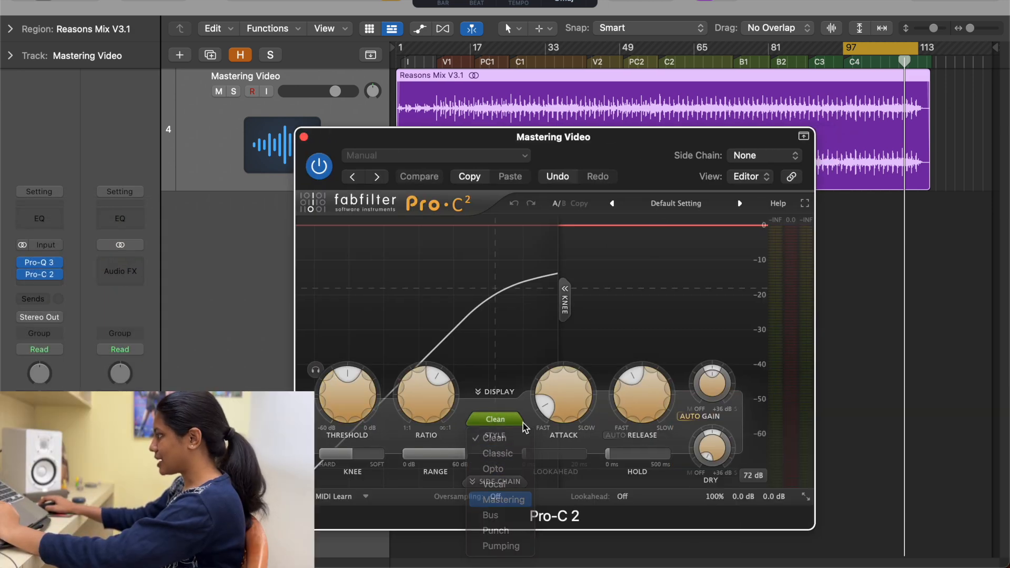
{"action": "left_click", "coordinate": [501, 501]}
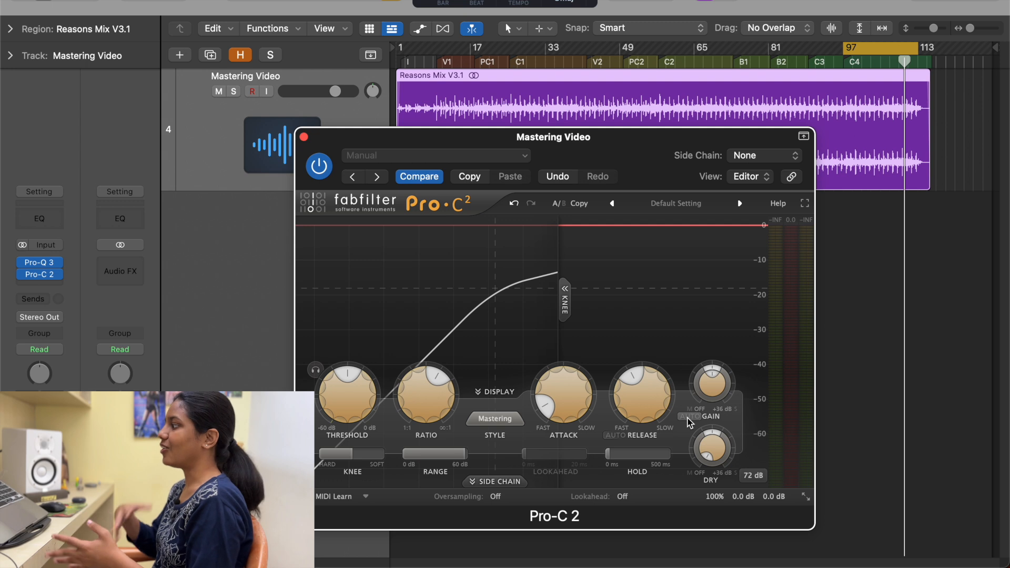
{"action": "mouse_move", "coordinate": [446, 379]}
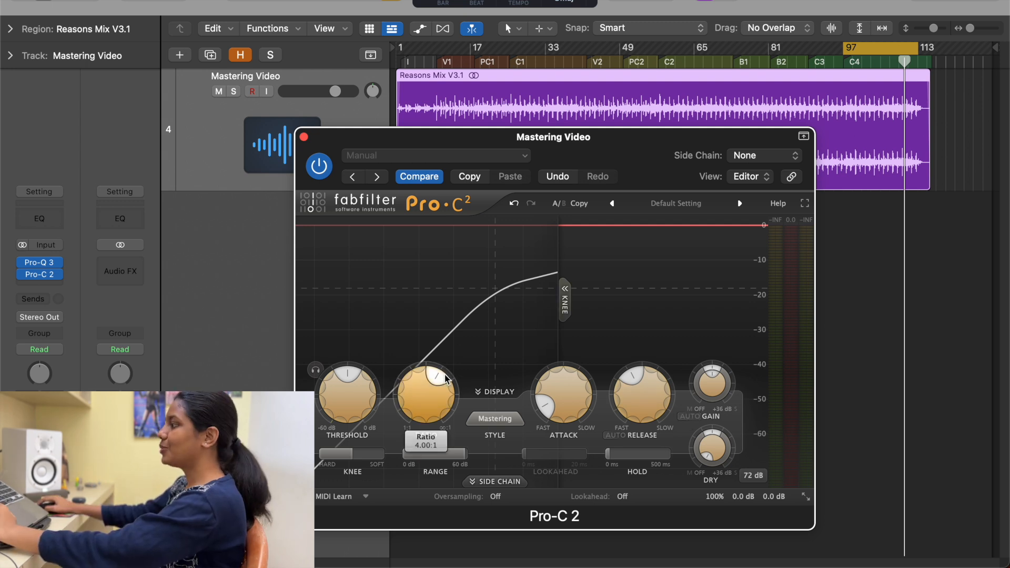
During playback, set the compressor's threshold to about -11 dB and attack to about 1.25 ms, with a slightly higher ratio.
{"action": "key", "text": "space"}
{"action": "left_click_drag", "start_coordinate": [352, 396], "coordinate": [362, 396]}
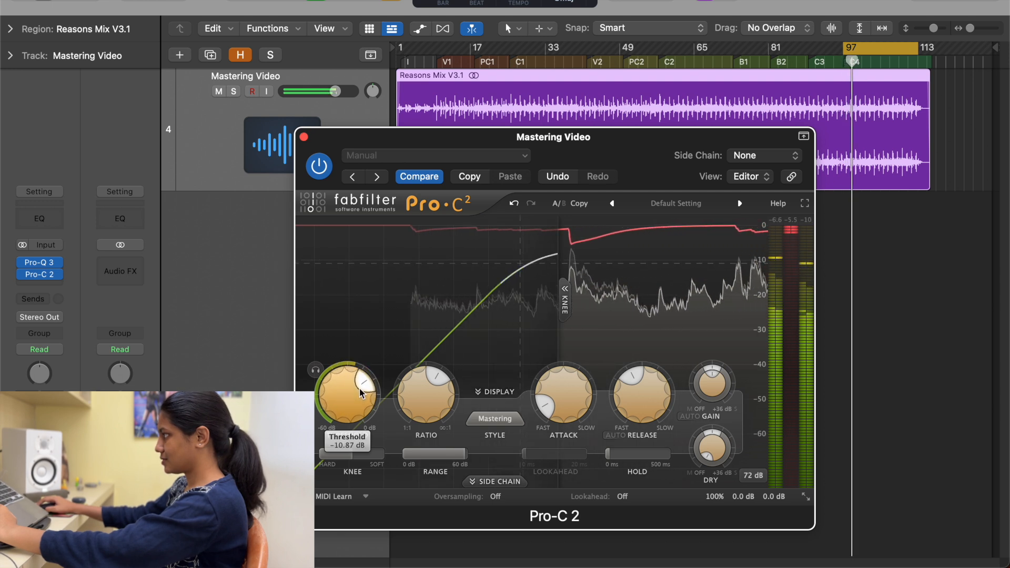
{"action": "left_click_drag", "start_coordinate": [435, 378], "coordinate": [440, 386]}
{"action": "left_click_drag", "start_coordinate": [545, 405], "coordinate": [548, 398]}
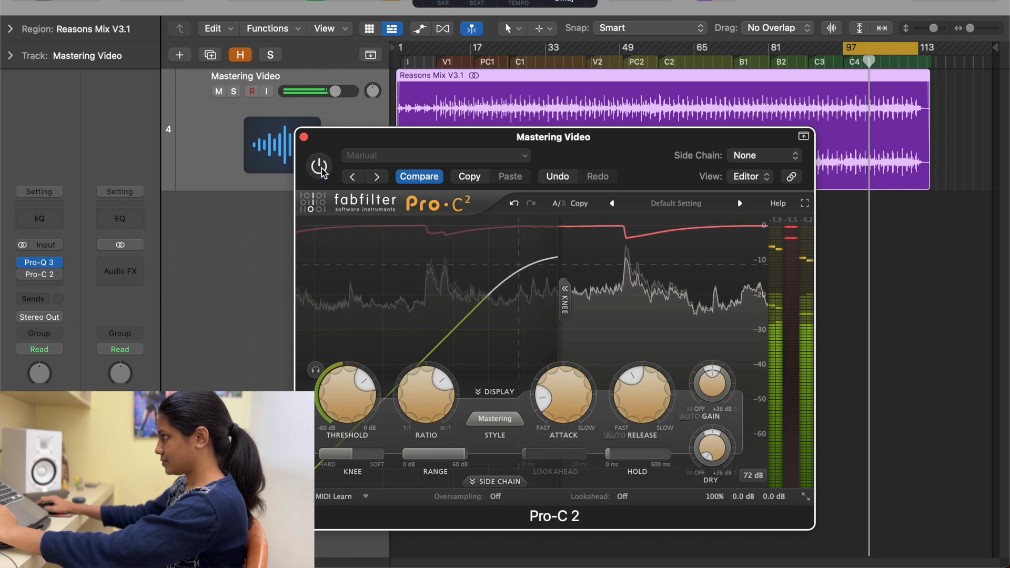
Raise the compressor's dry gain to about -18.9 dB, toggling the compressor's bypass to check the blend.
{"action": "left_click_drag", "start_coordinate": [702, 464], "coordinate": [701, 456]}
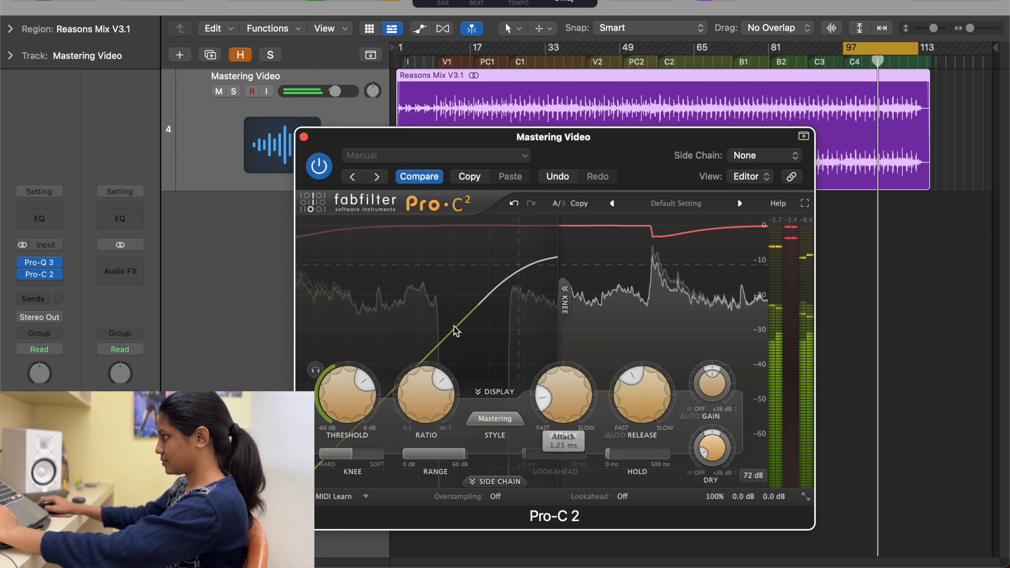
{"action": "left_click", "coordinate": [319, 165]}
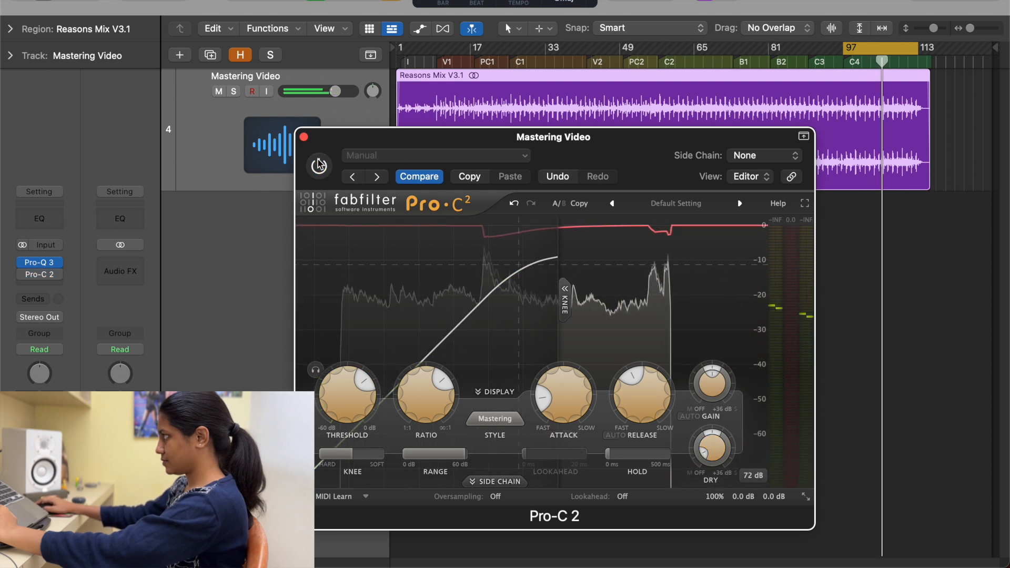
{"action": "left_click", "coordinate": [319, 165]}
{"action": "left_click_drag", "start_coordinate": [690, 446], "coordinate": [687, 435]}
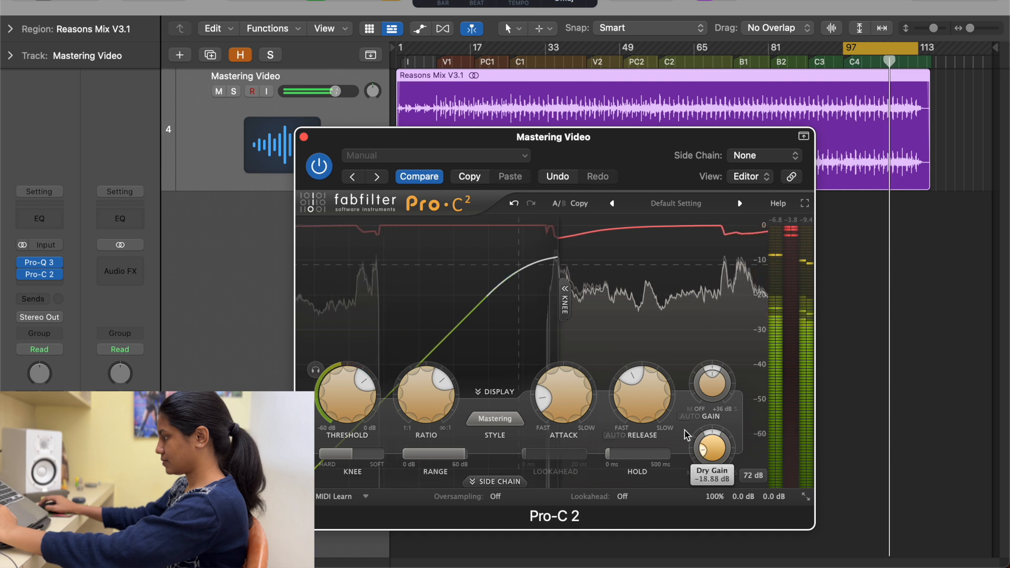
Compare the mix with Pro-C 2 bypassed and active several times, and close the compressor window.
{"action": "left_click", "coordinate": [322, 169]}
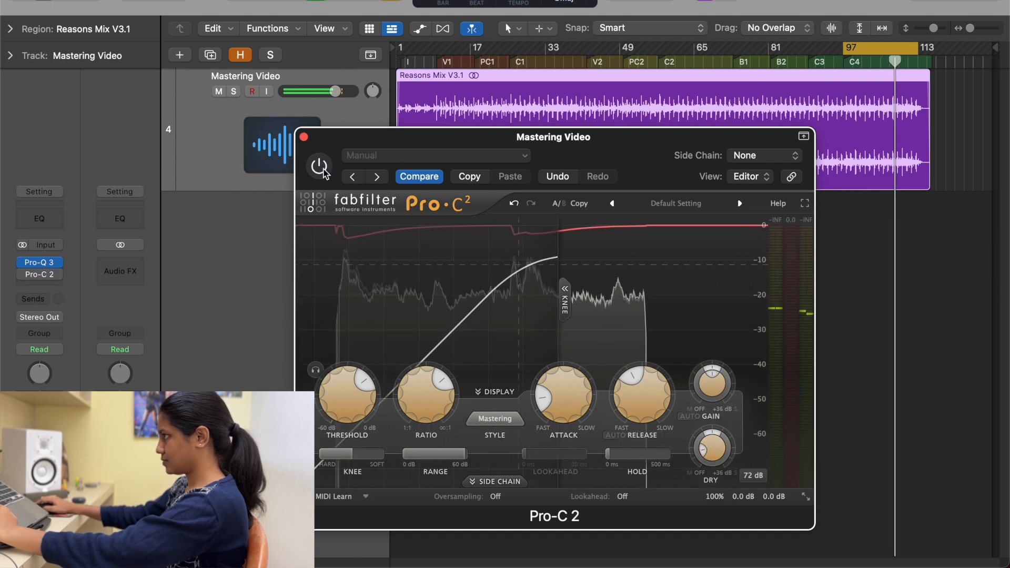
{"action": "left_click", "coordinate": [320, 168]}
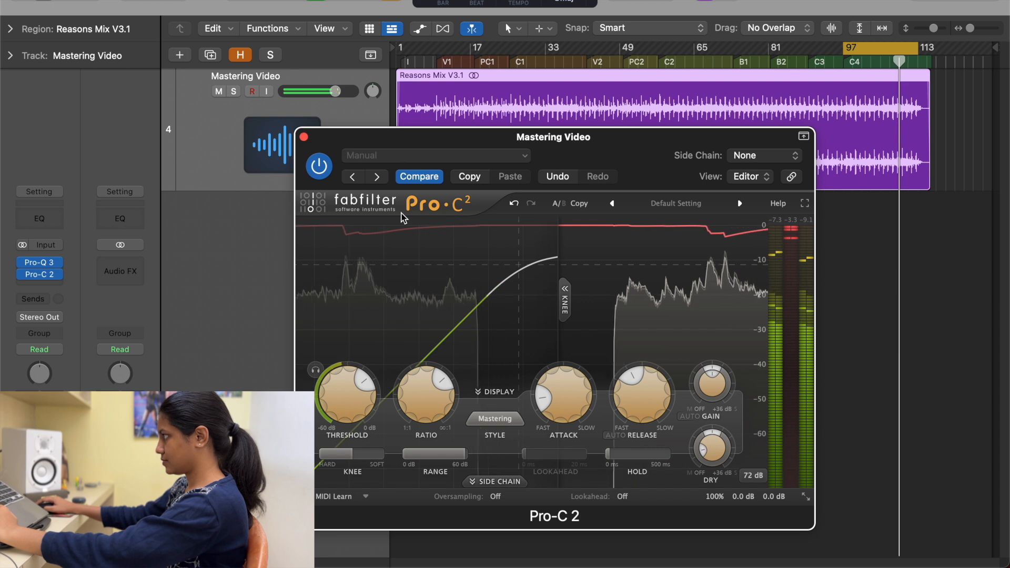
{"action": "left_click", "coordinate": [319, 168]}
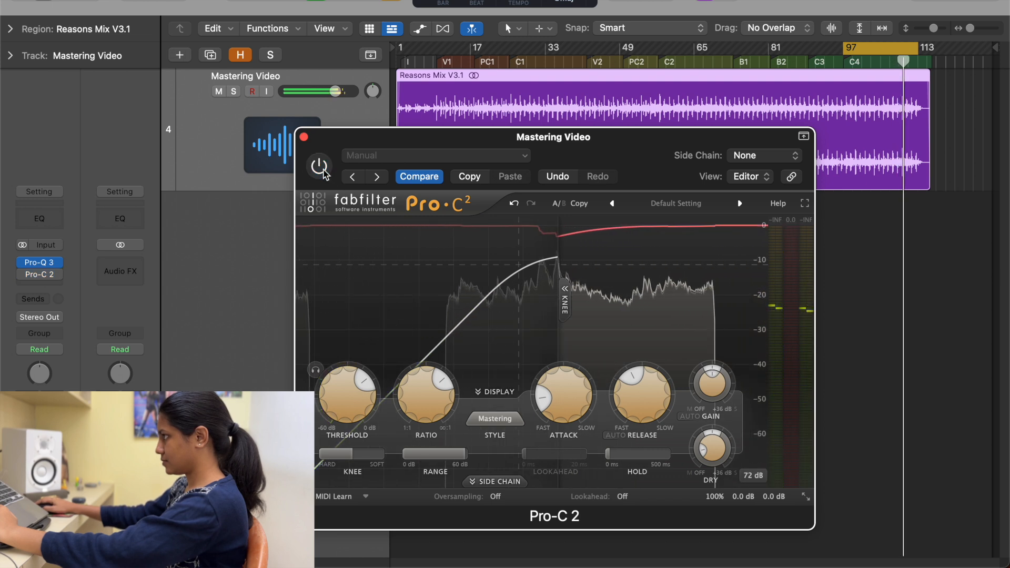
{"action": "left_click", "coordinate": [319, 167]}
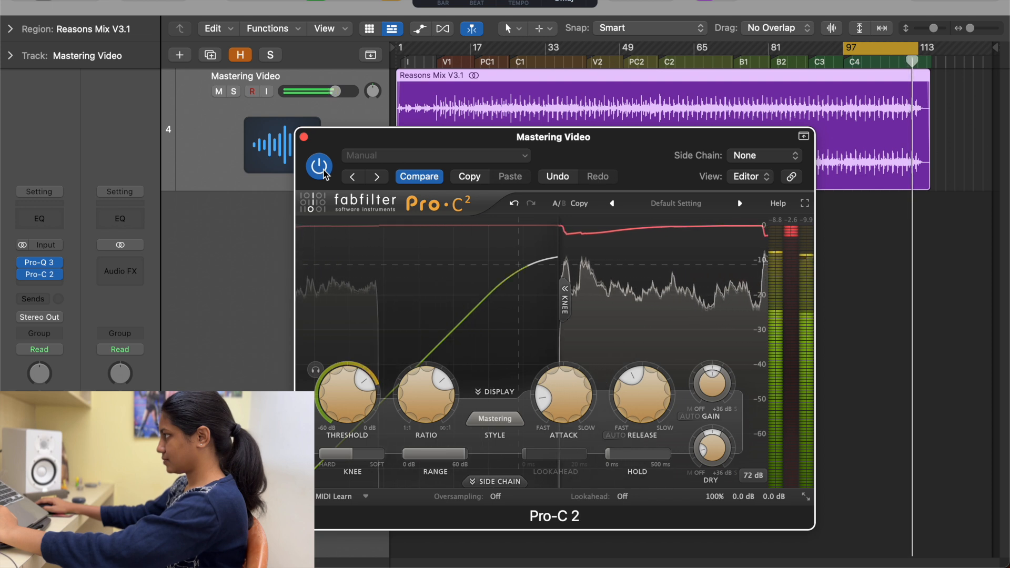
{"action": "left_click", "coordinate": [306, 138]}
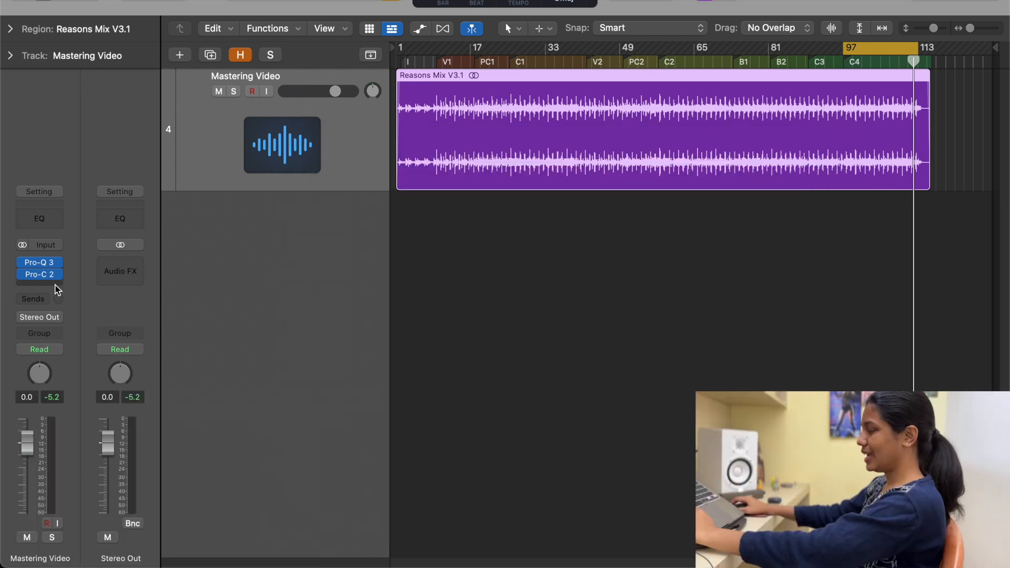
Insert a dual mono Gain plug-in after Pro-C 2 on the Mastering Video track.
{"action": "left_click", "coordinate": [54, 286]}
{"action": "mouse_move", "coordinate": [34, 535]}
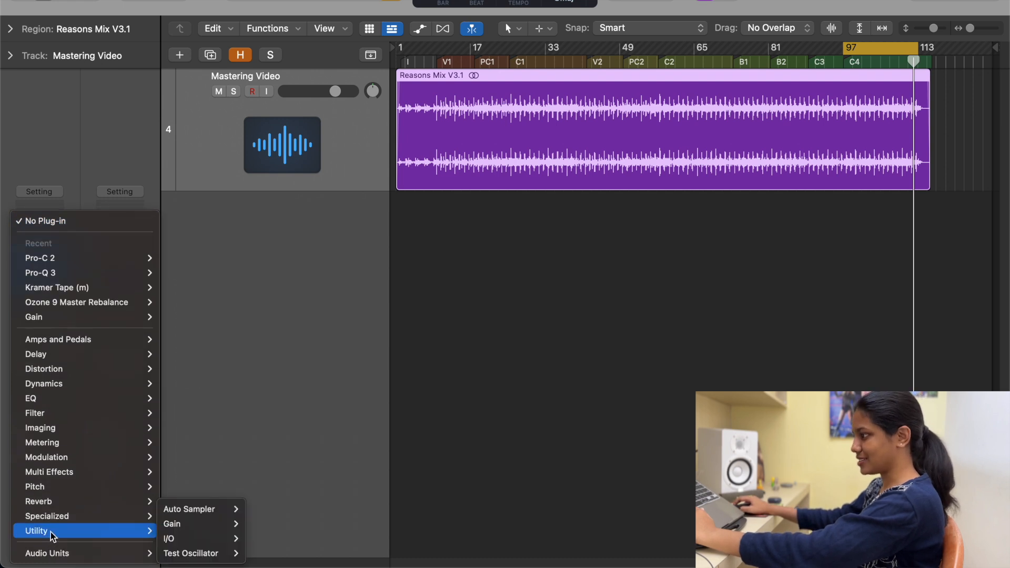
{"action": "mouse_move", "coordinate": [203, 524]}
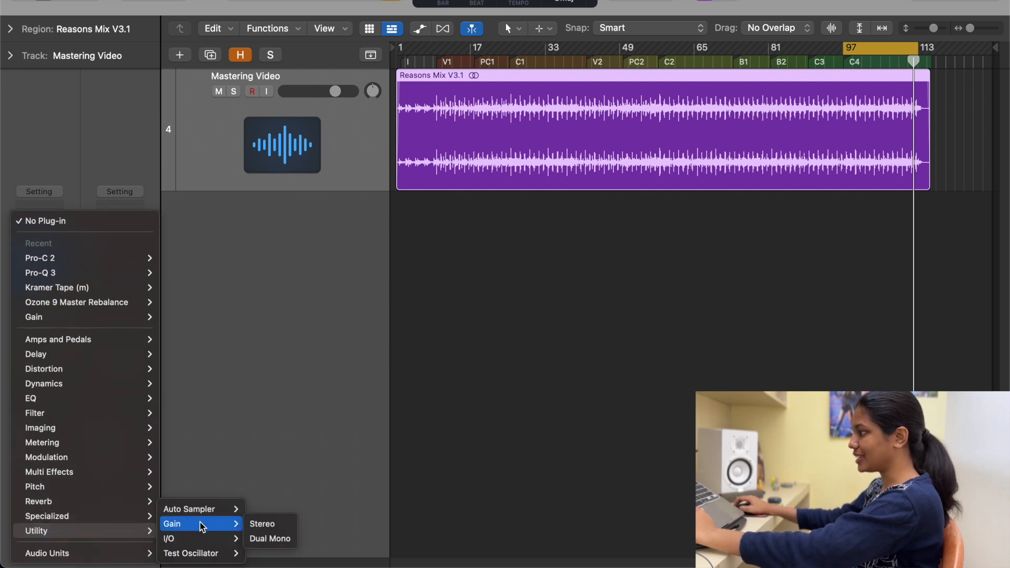
{"action": "left_click", "coordinate": [274, 539]}
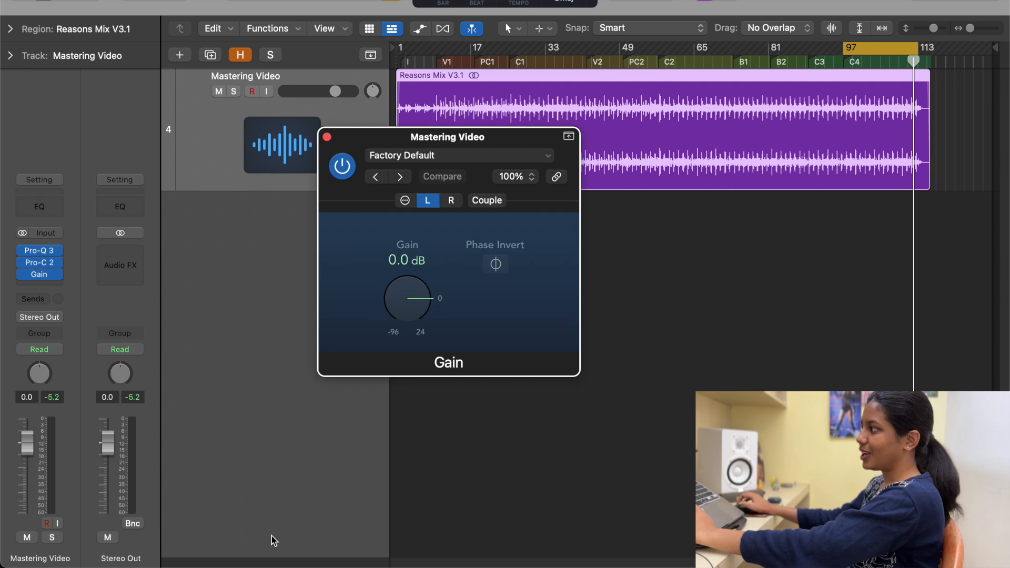
{"action": "left_click_drag", "start_coordinate": [496, 138], "coordinate": [505, 208]}
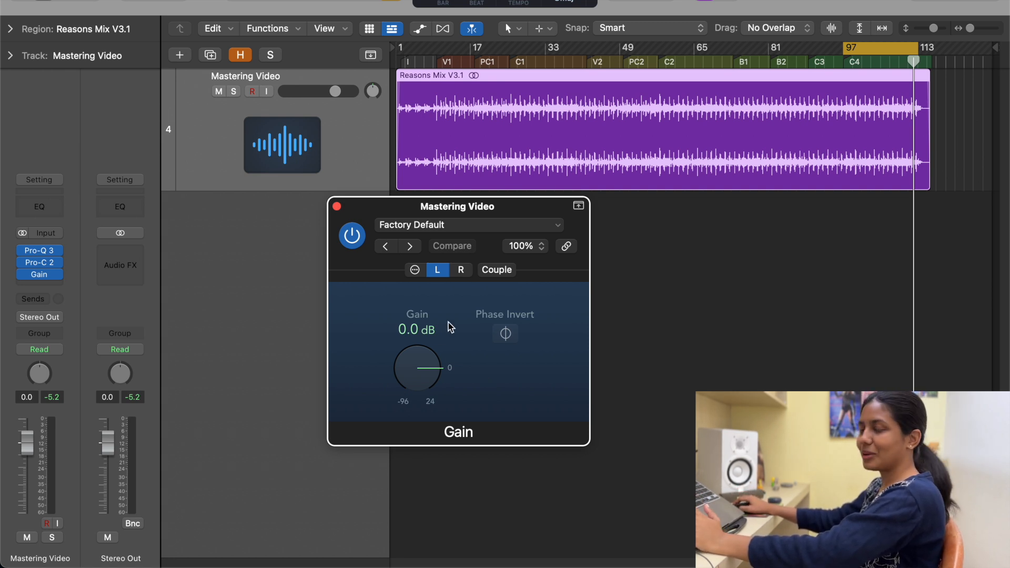
Set the Gain plug-in's channel configuration to Mid/Side and show its Side channel controls.
{"action": "left_click", "coordinate": [416, 270]}
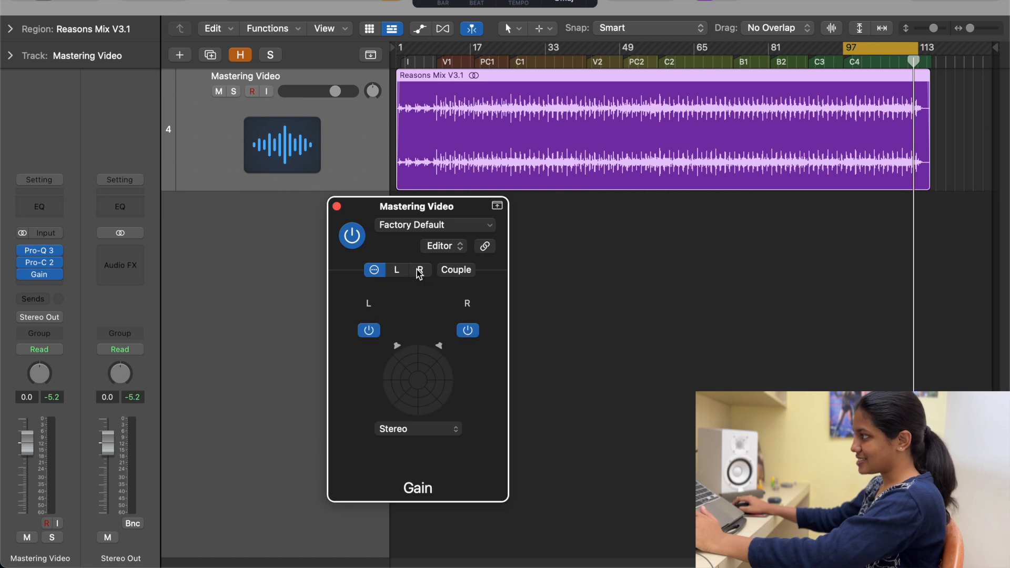
{"action": "left_click", "coordinate": [407, 428]}
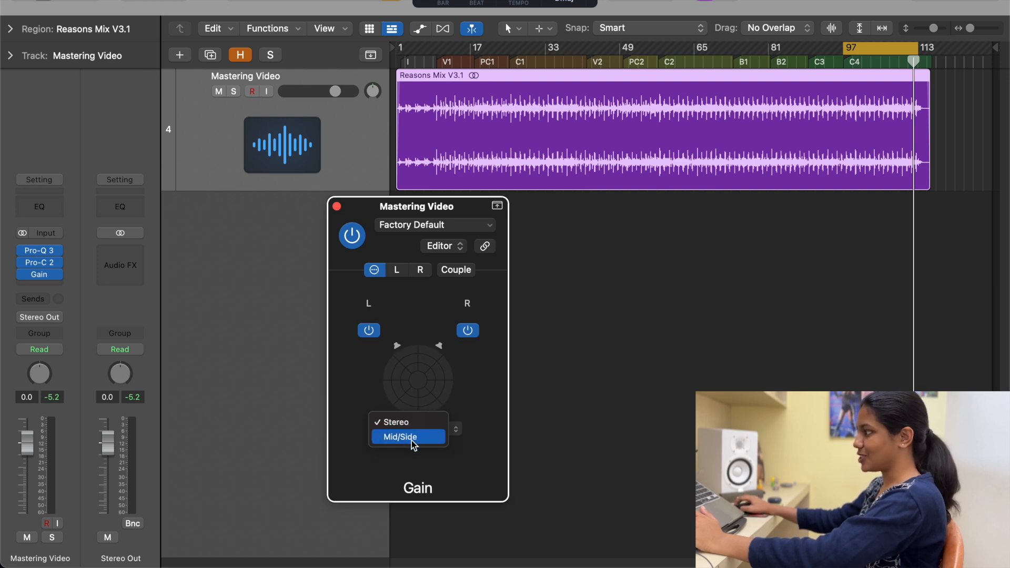
{"action": "left_click", "coordinate": [405, 440]}
{"action": "left_click", "coordinate": [429, 273]}
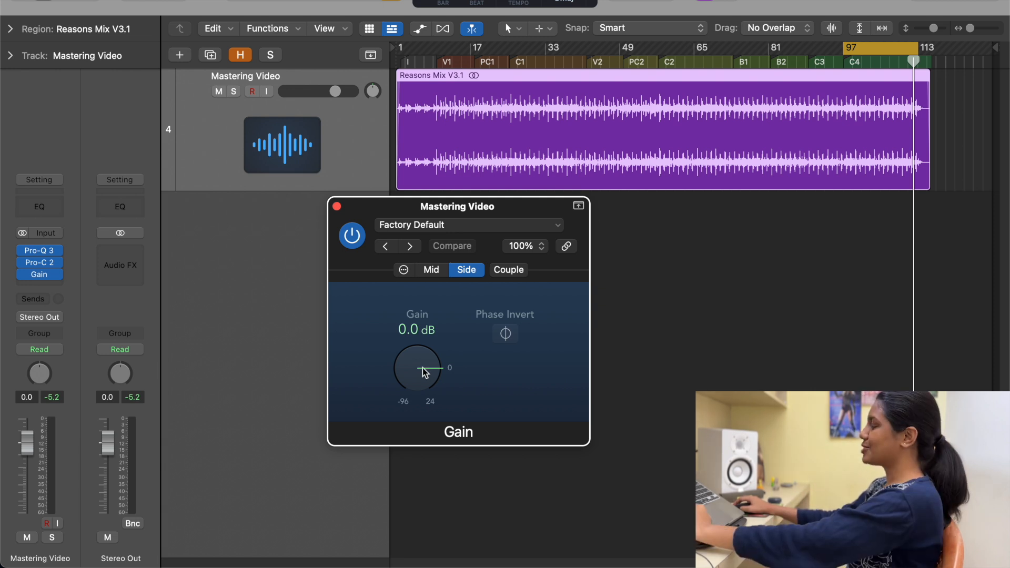
Play the mix while trying an exaggerated side gain of about +5.6 dB, and stop playback.
{"action": "key", "text": "space"}
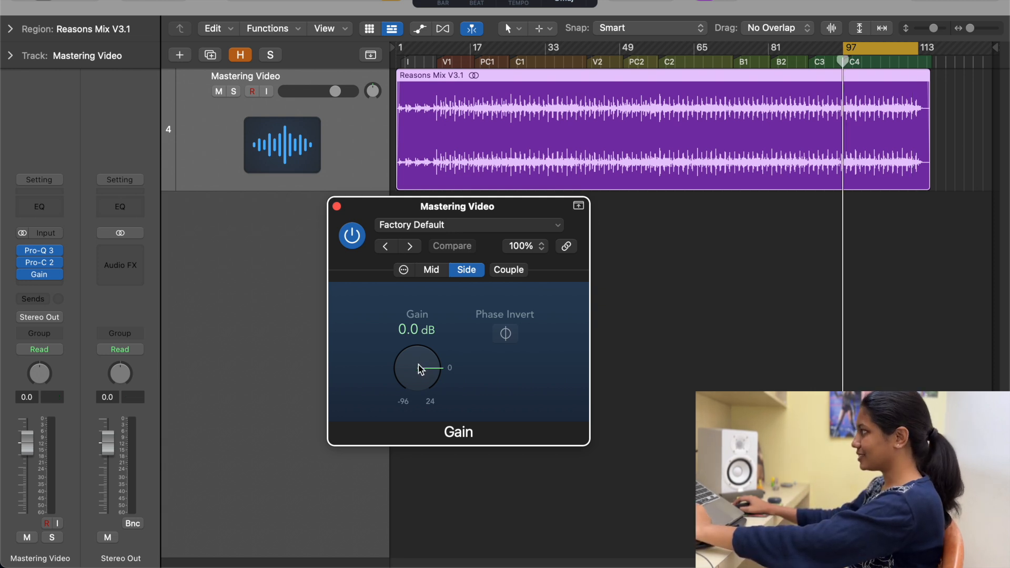
{"action": "left_click_drag", "start_coordinate": [419, 367], "coordinate": [419, 367]}
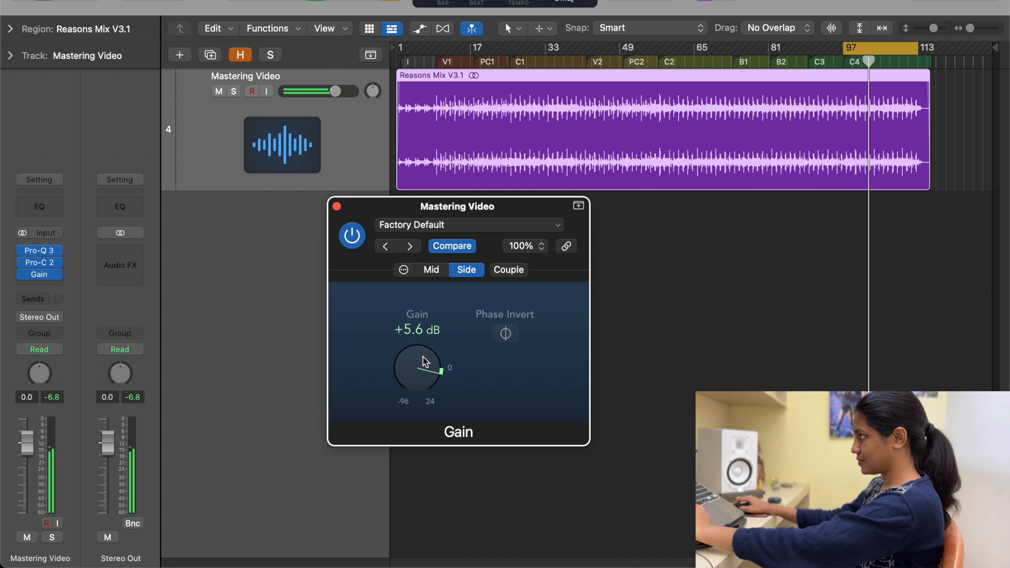
{"action": "key", "text": "space"}
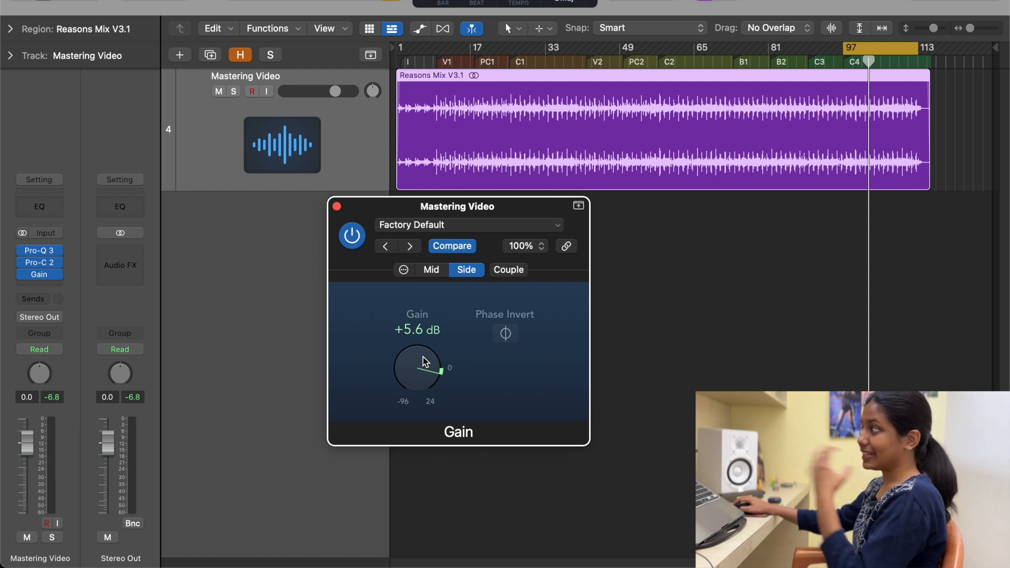
Set the side gain to about +1.1 dB and compare the mix with the Gain plug-in bypassed and active.
{"action": "left_click_drag", "start_coordinate": [425, 362], "coordinate": [425, 365]}
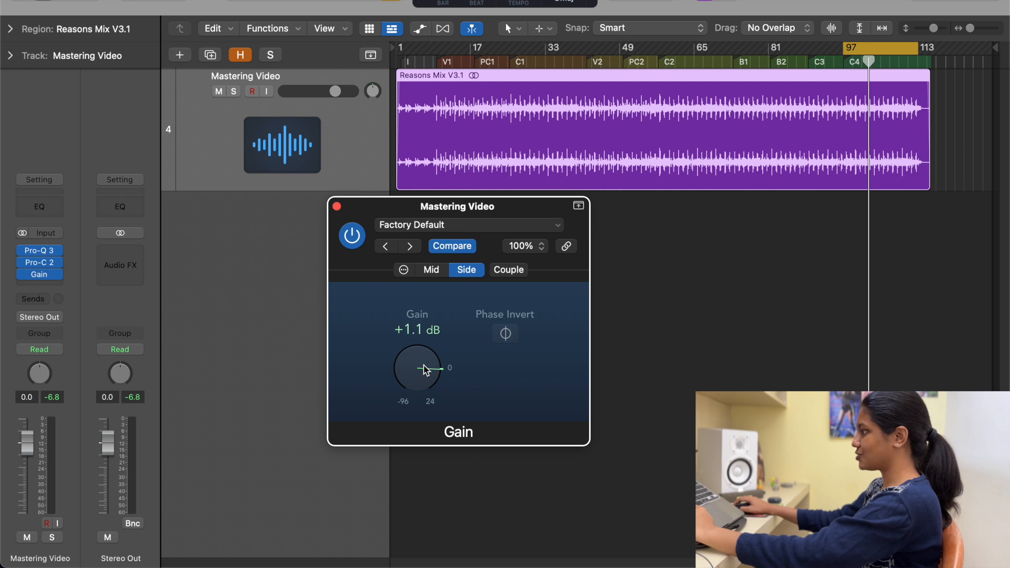
{"action": "key", "text": "space"}
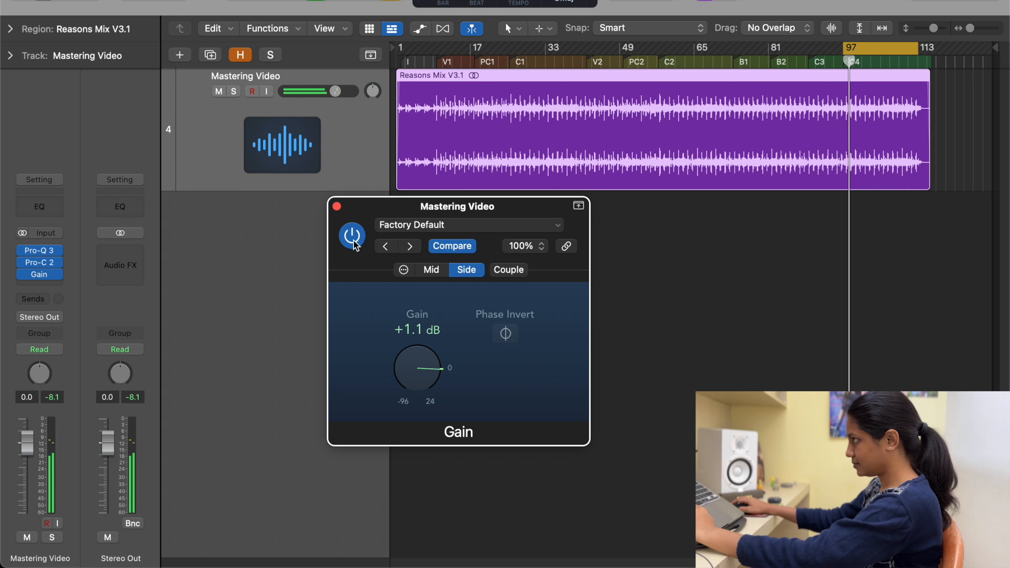
{"action": "key", "text": "space"}
{"action": "key", "text": "space"}
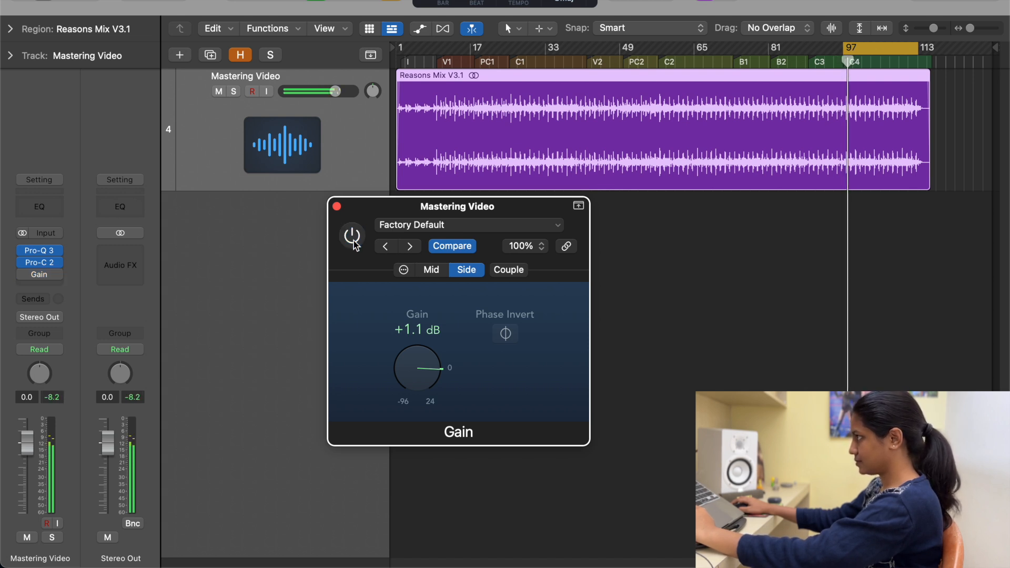
{"action": "left_click", "coordinate": [355, 243]}
{"action": "left_click", "coordinate": [337, 207]}
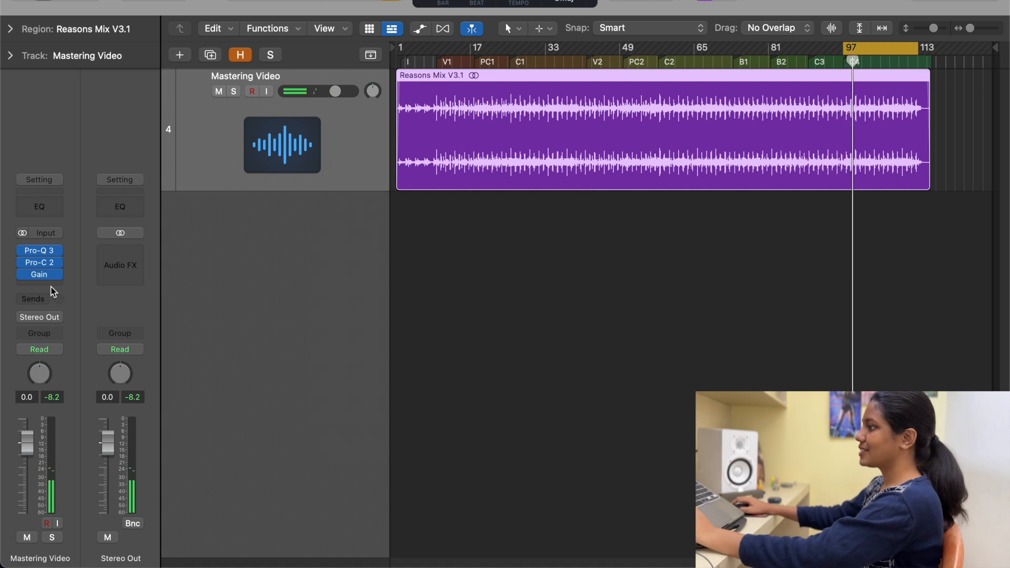
Insert the dual mono Kramer Tape plug-in after Gain on the Mastering Video track.
{"action": "left_click", "coordinate": [41, 285]}
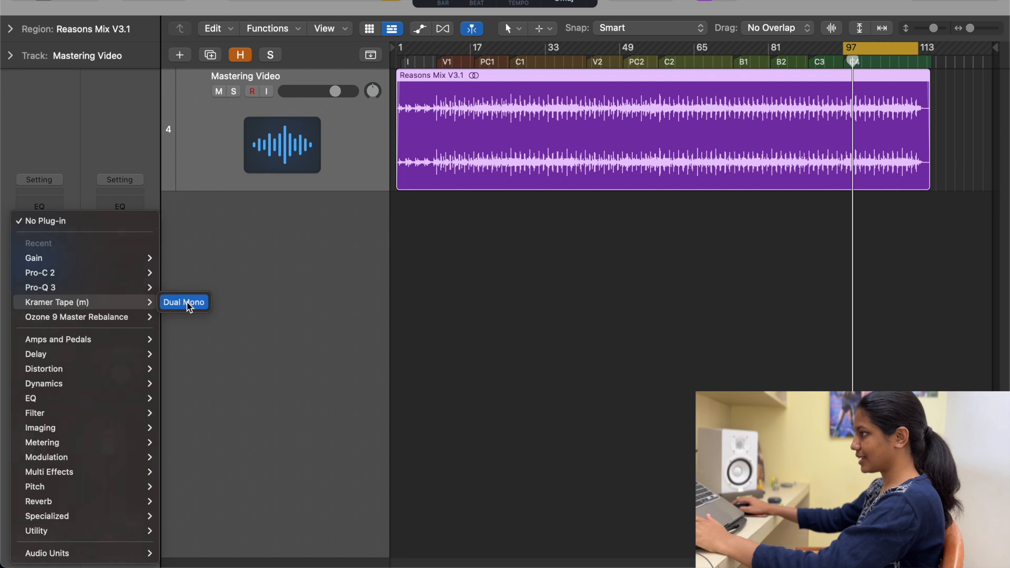
{"action": "left_click", "coordinate": [184, 303]}
{"action": "left_click_drag", "start_coordinate": [734, 128], "coordinate": [671, 122]}
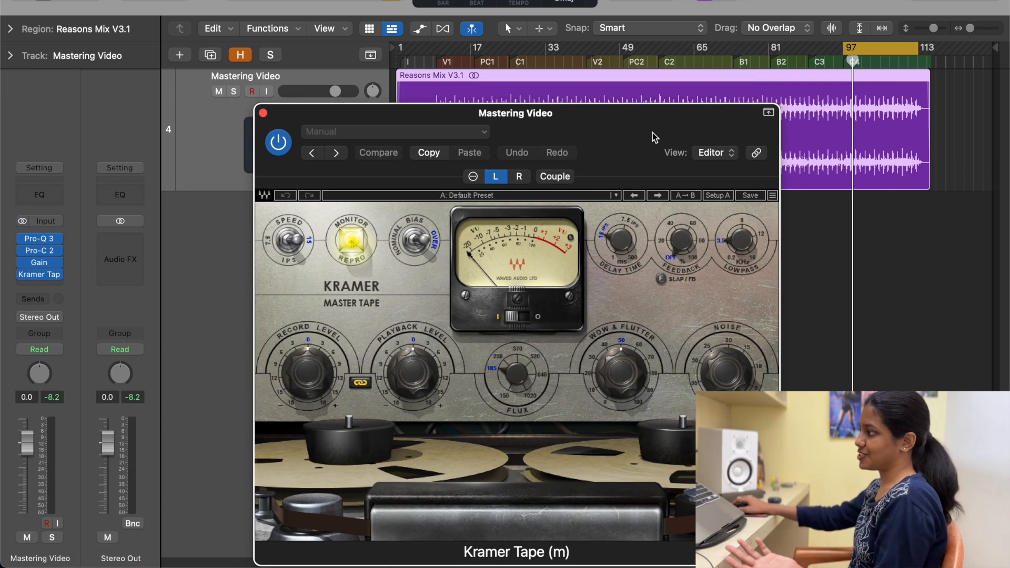
Try an exaggerated record level of about 14.5 on Kramer Tape during playback.
{"action": "mouse_move", "coordinate": [318, 375]}
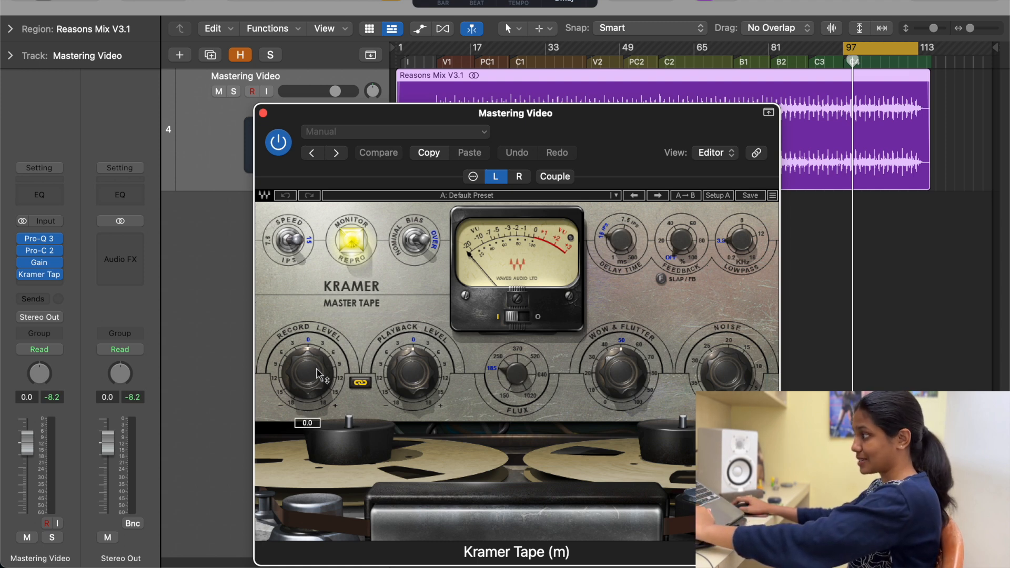
{"action": "left_click_drag", "start_coordinate": [317, 371], "coordinate": [317, 292]}
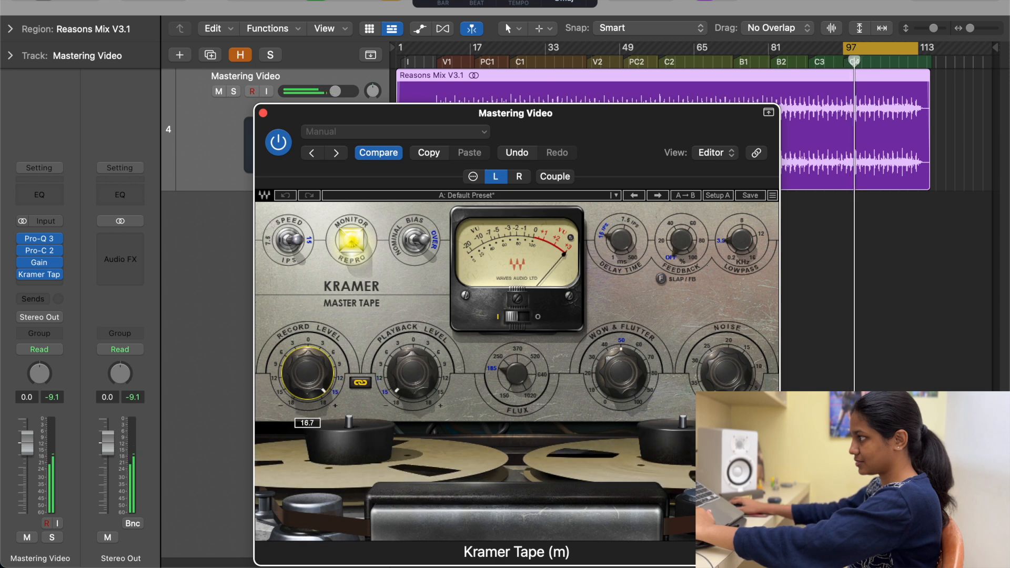
{"action": "left_click_drag", "start_coordinate": [318, 389], "coordinate": [316, 361]}
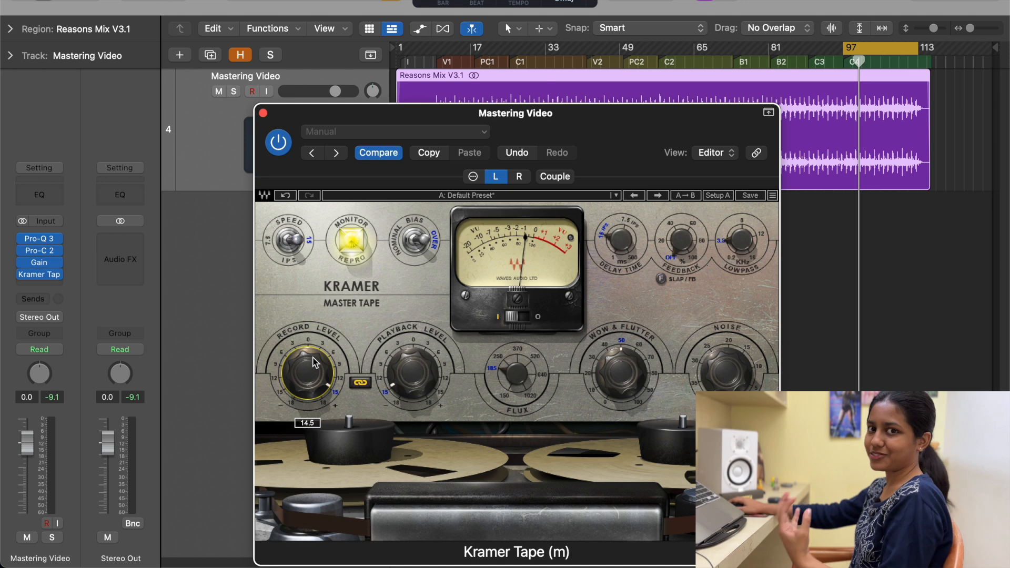
Set Kramer Tape's record level to about 1.3 and compare the mix with the plug-in bypassed and active.
{"action": "left_click_drag", "start_coordinate": [314, 363], "coordinate": [314, 422]}
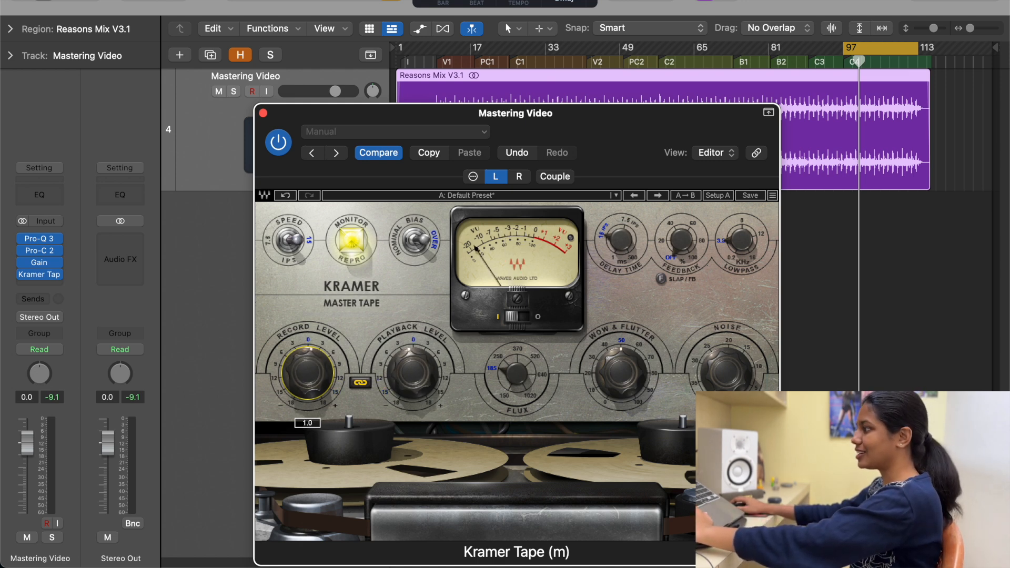
{"action": "key", "text": "space"}
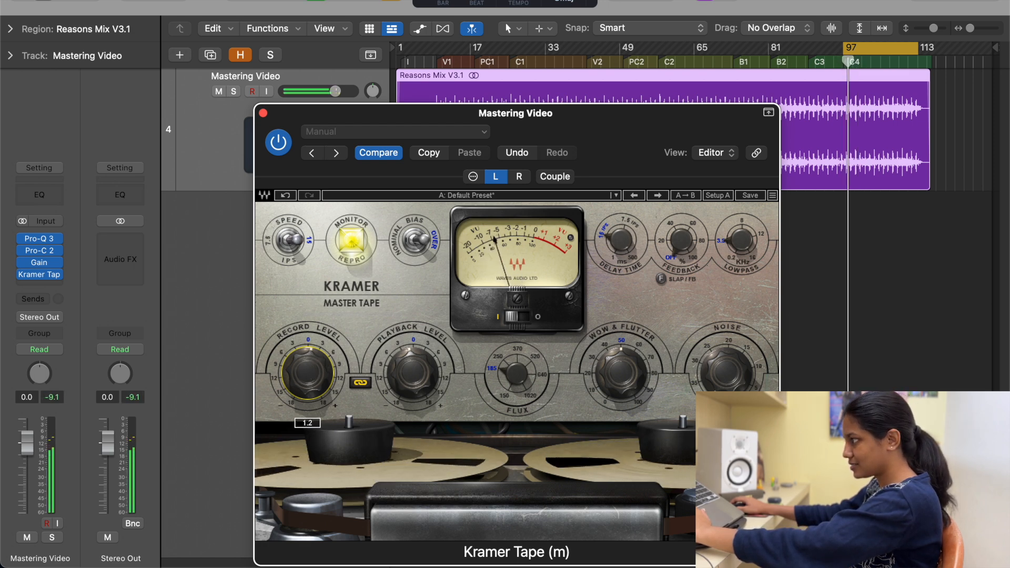
{"action": "left_click", "coordinate": [281, 143]}
{"action": "left_click", "coordinate": [280, 142]}
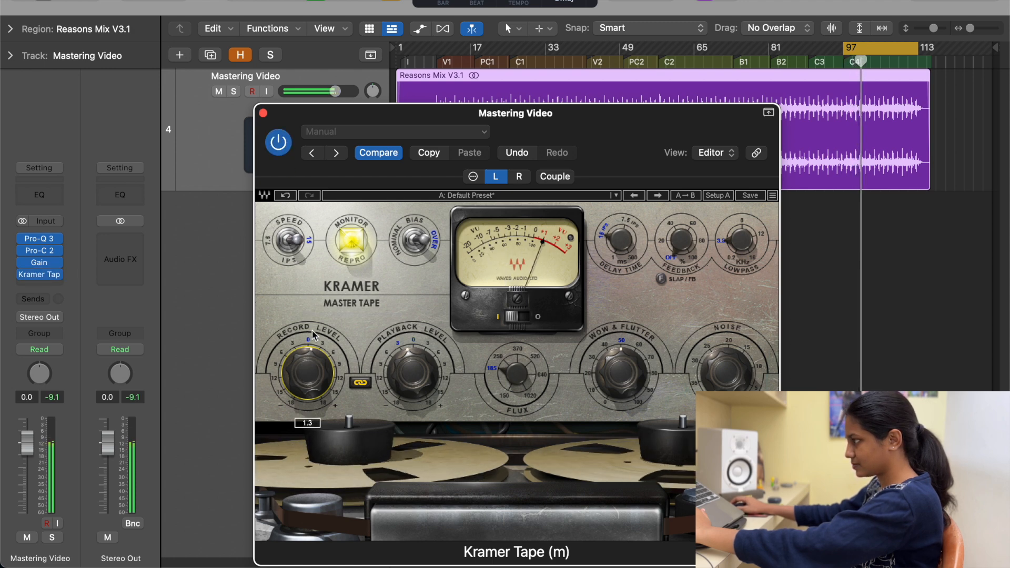
{"action": "mouse_move", "coordinate": [313, 367]}
{"action": "left_click", "coordinate": [264, 113]}
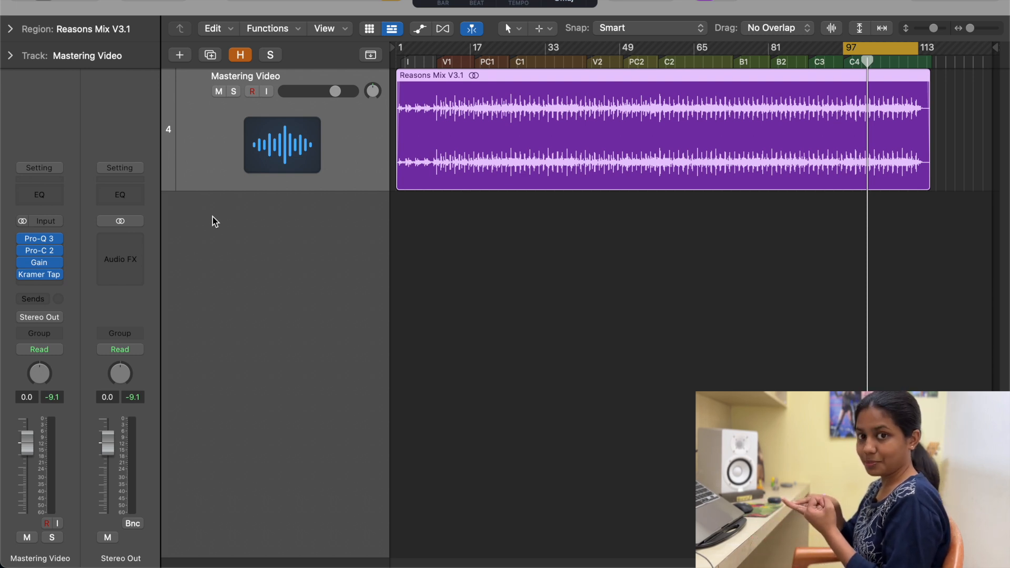
Insert a stereo iZotope Ozone 9 Master Rebalance plug-in after Kramer Tape and move its window aside.
{"action": "left_click", "coordinate": [58, 286]}
{"action": "mouse_move", "coordinate": [69, 553]}
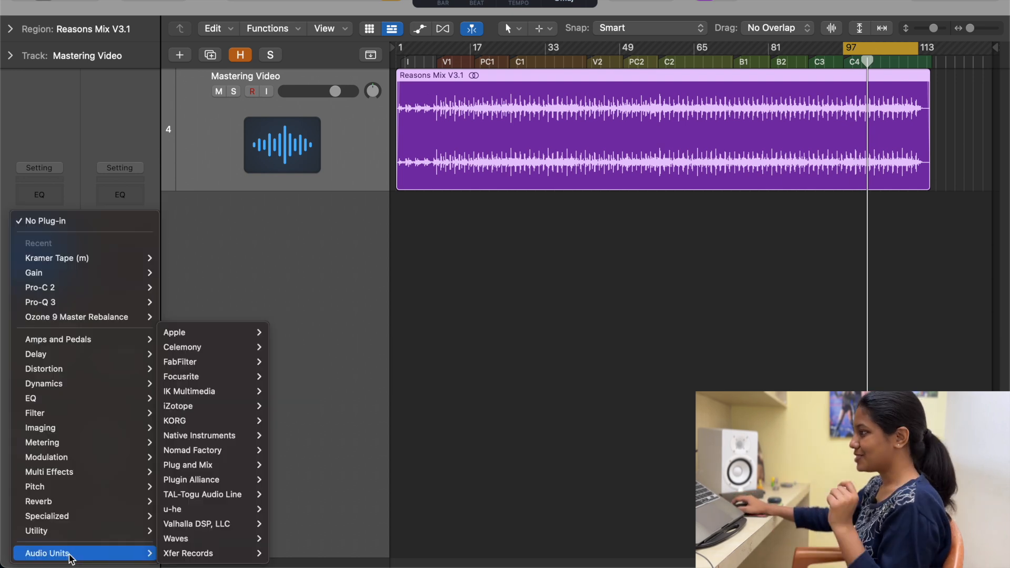
{"action": "mouse_move", "coordinate": [206, 410]}
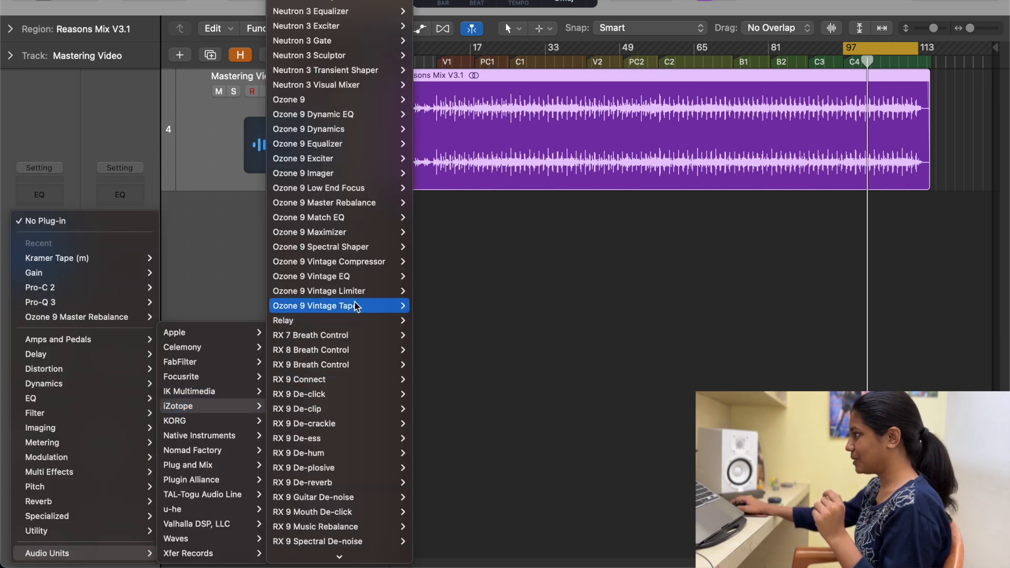
{"action": "mouse_move", "coordinate": [348, 207]}
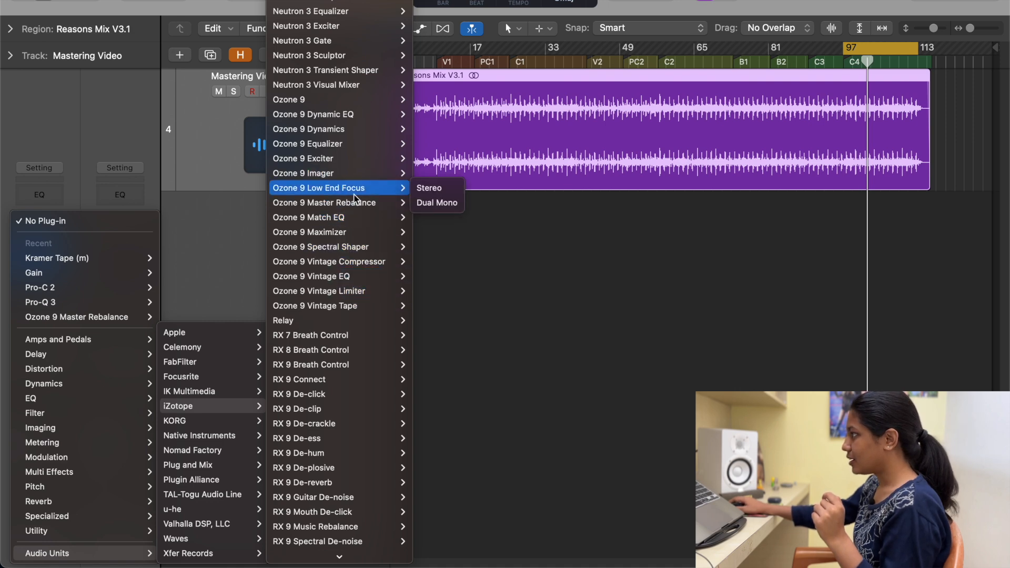
{"action": "left_click", "coordinate": [429, 204]}
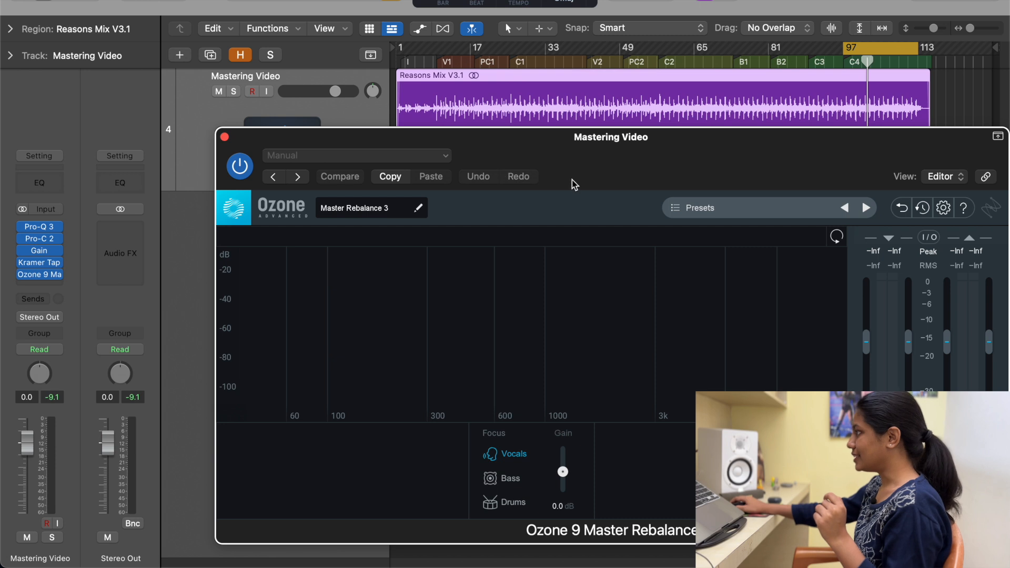
{"action": "left_click_drag", "start_coordinate": [573, 184], "coordinate": [467, 180]}
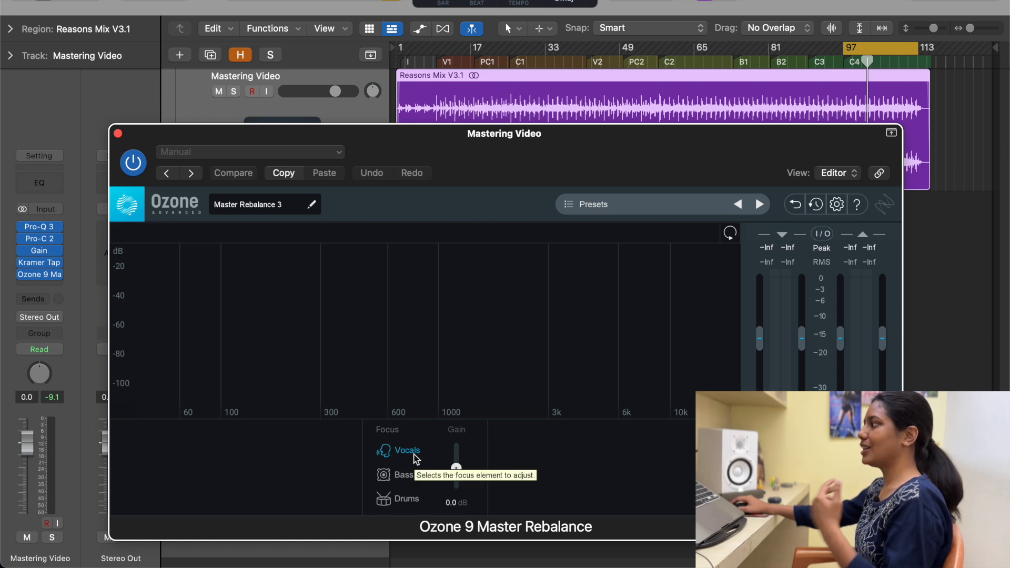
Audition the Vocals focus at 3.2 dB gain during playback, and reduce the gain to 0.4 dB.
{"action": "key", "text": "space"}
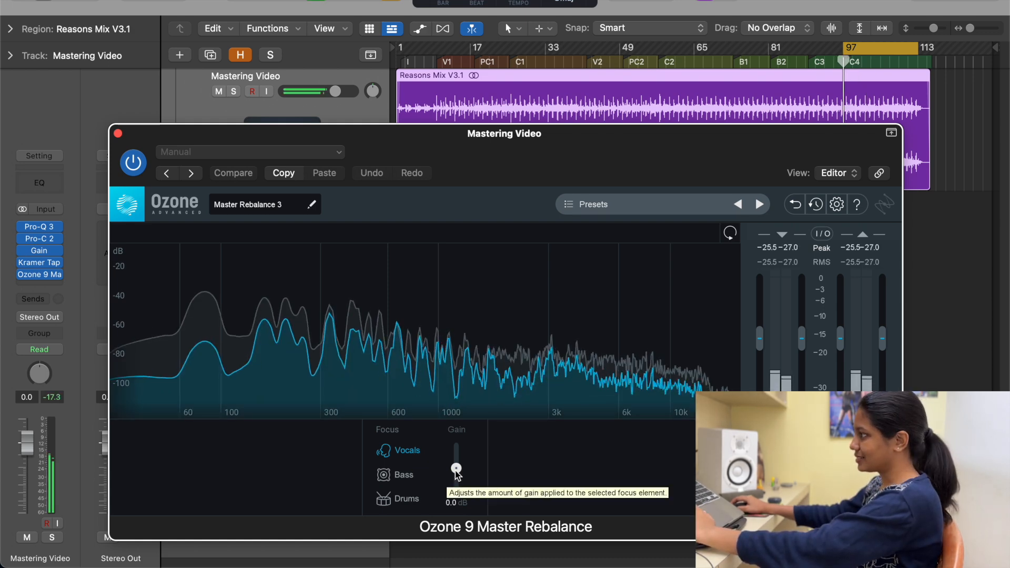
{"action": "mouse_move", "coordinate": [456, 468]}
{"action": "left_mouse_down"}
{"action": "mouse_move", "coordinate": [460, 491]}
{"action": "mouse_move", "coordinate": [461, 465]}
{"action": "left_mouse_up"}
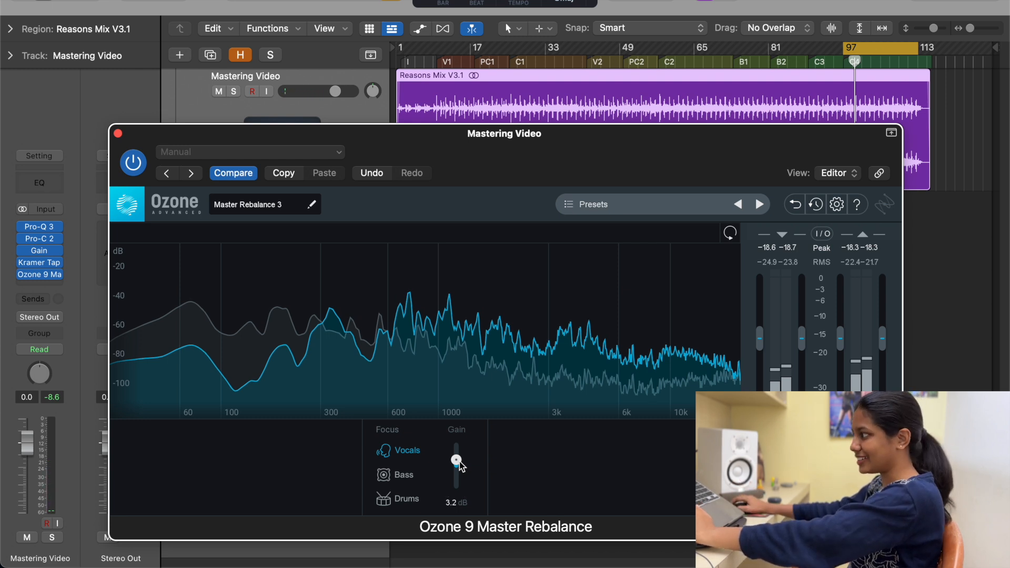
{"action": "left_click_drag", "start_coordinate": [456, 460], "coordinate": [456, 469]}
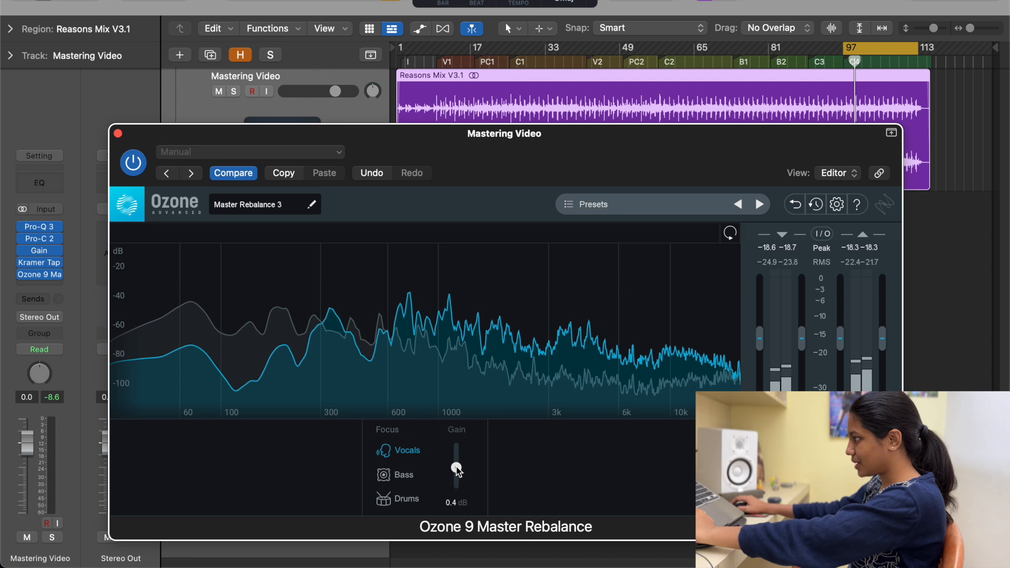
Compare the mix with Master Rebalance bypassed and active during playback, and close the plug-in window.
{"action": "key", "text": "space"}
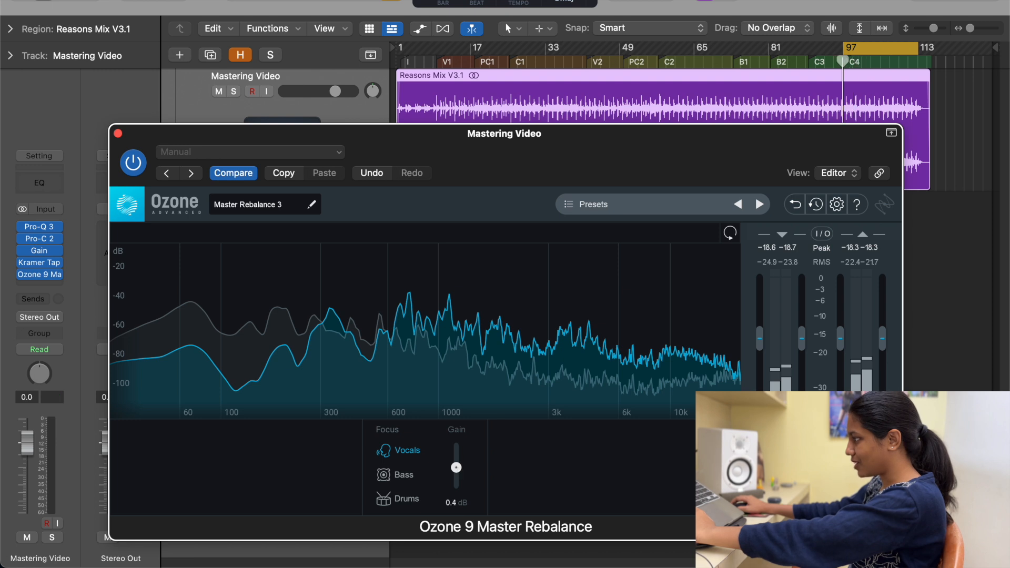
{"action": "left_click", "coordinate": [134, 163]}
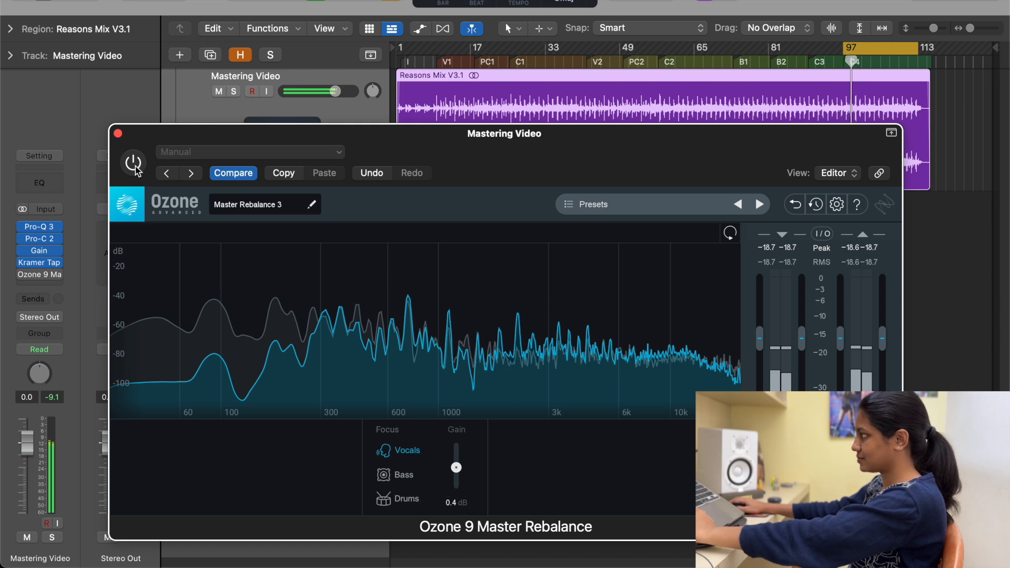
{"action": "left_click", "coordinate": [135, 166]}
{"action": "left_click", "coordinate": [118, 134]}
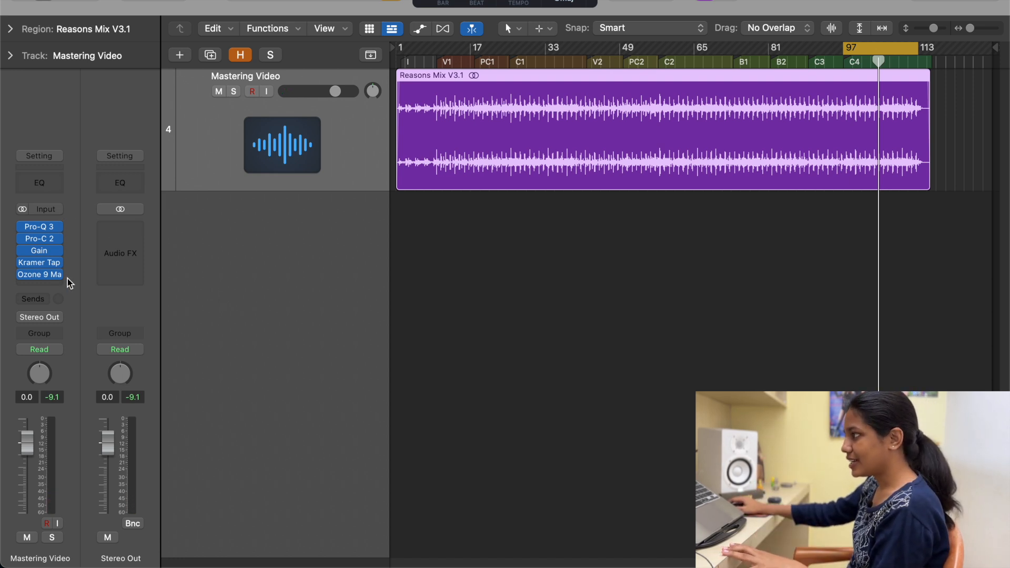
Insert Logic's stock Limiter after Ozone 9 Master Rebalance on the Mastering Video channel.
{"action": "left_click", "coordinate": [40, 283]}
{"action": "mouse_move", "coordinate": [117, 553]}
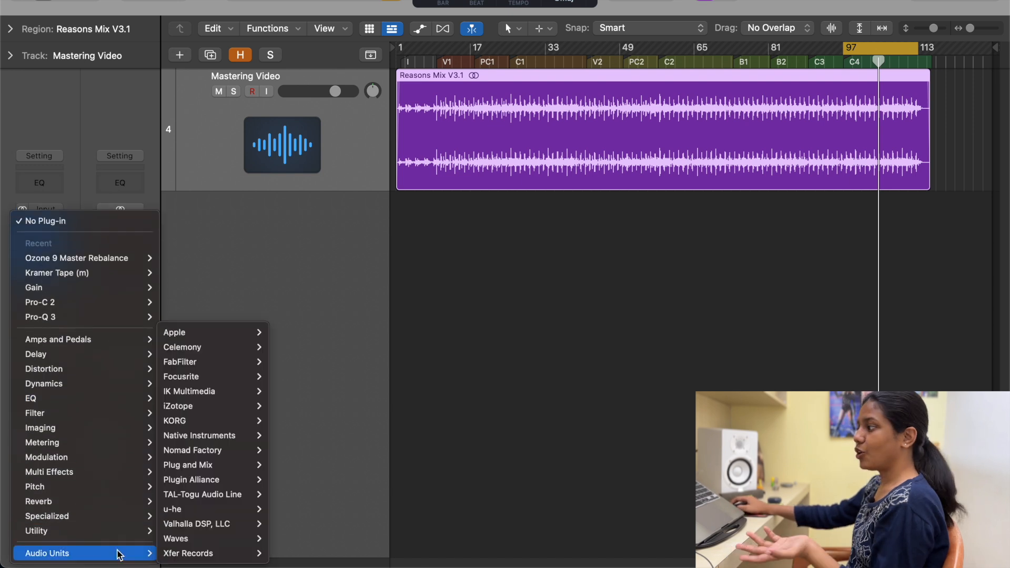
{"action": "mouse_move", "coordinate": [246, 364]}
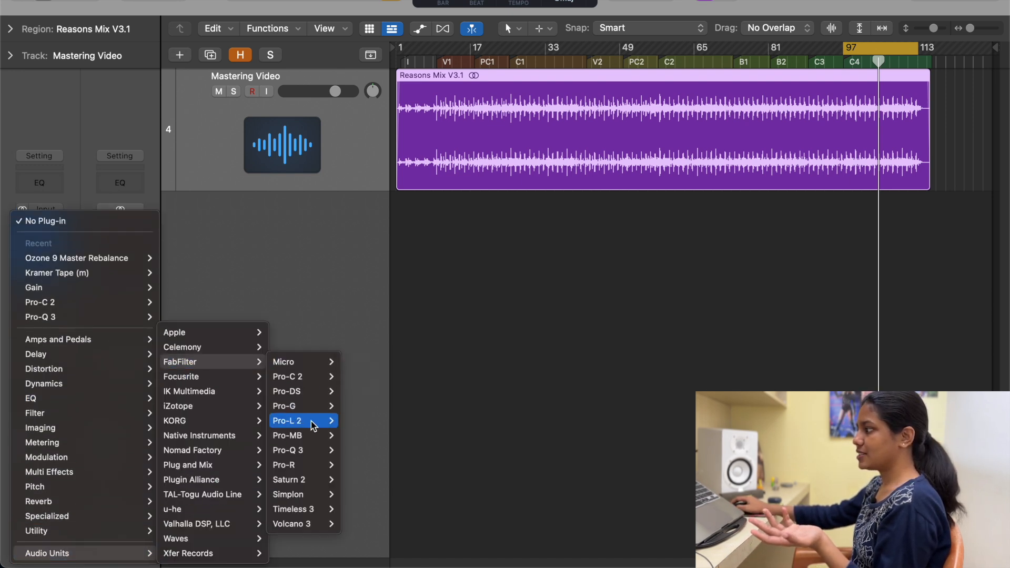
{"action": "mouse_move", "coordinate": [293, 426]}
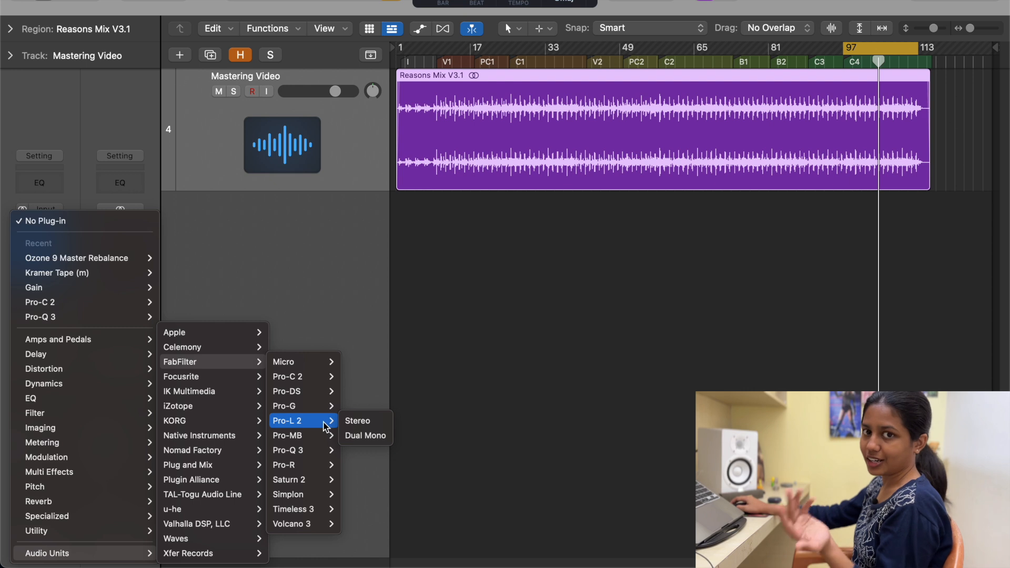
{"action": "mouse_move", "coordinate": [72, 381]}
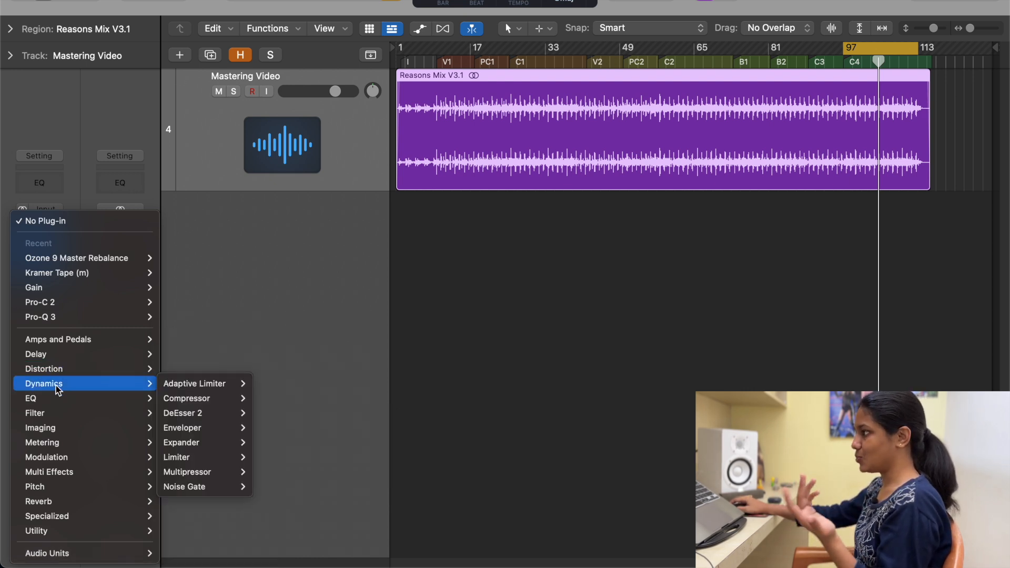
{"action": "mouse_move", "coordinate": [201, 457]}
{"action": "left_click", "coordinate": [279, 458]}
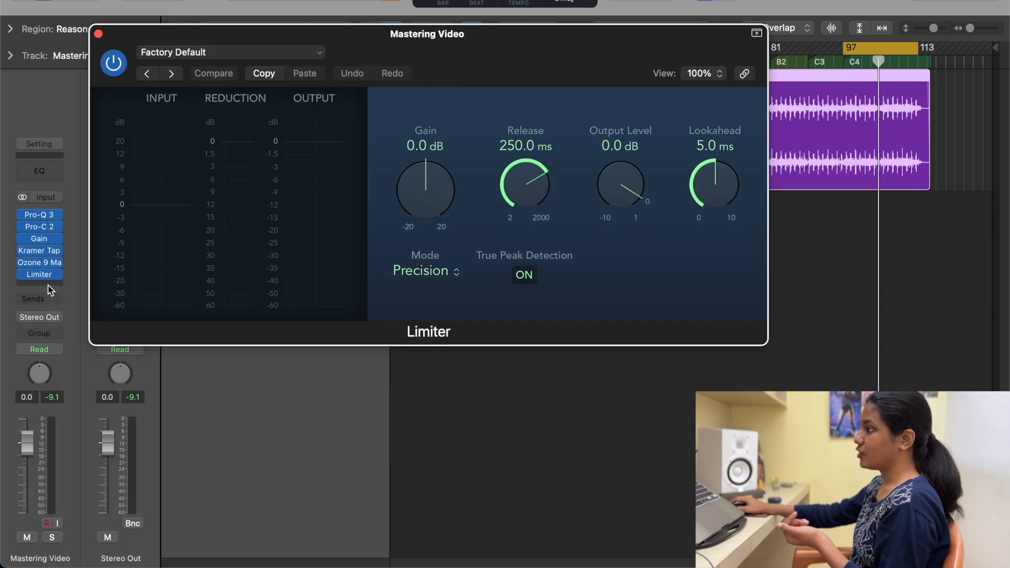
Insert a Loudness Meter after the Limiter and arrange the two plug-in windows side by side.
{"action": "left_click", "coordinate": [44, 286]}
{"action": "mouse_move", "coordinate": [68, 506]}
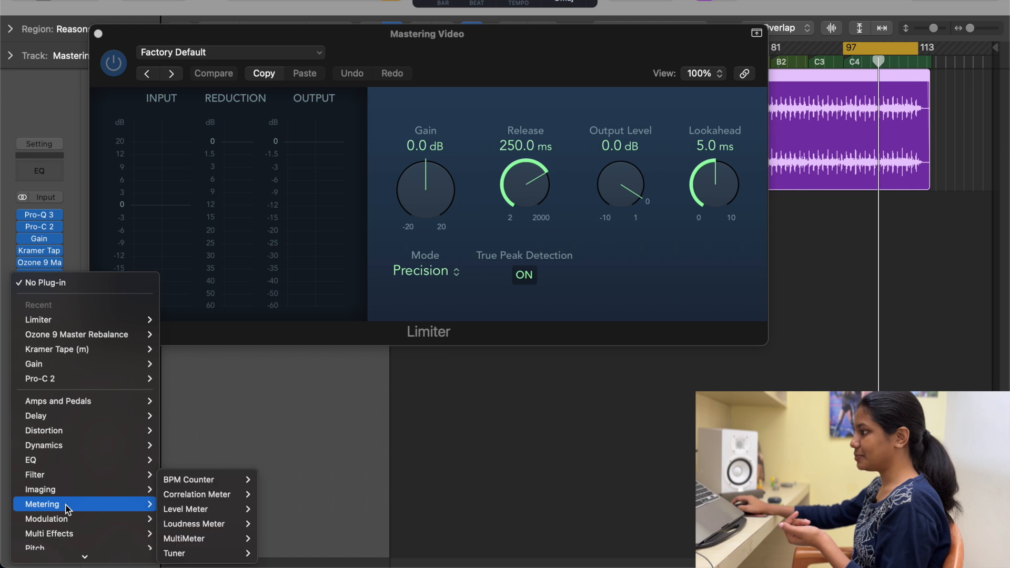
{"action": "mouse_move", "coordinate": [199, 525]}
{"action": "left_click", "coordinate": [269, 528]}
{"action": "left_click_drag", "start_coordinate": [464, 116], "coordinate": [909, 143]}
{"action": "left_click_drag", "start_coordinate": [670, 37], "coordinate": [642, 236]}
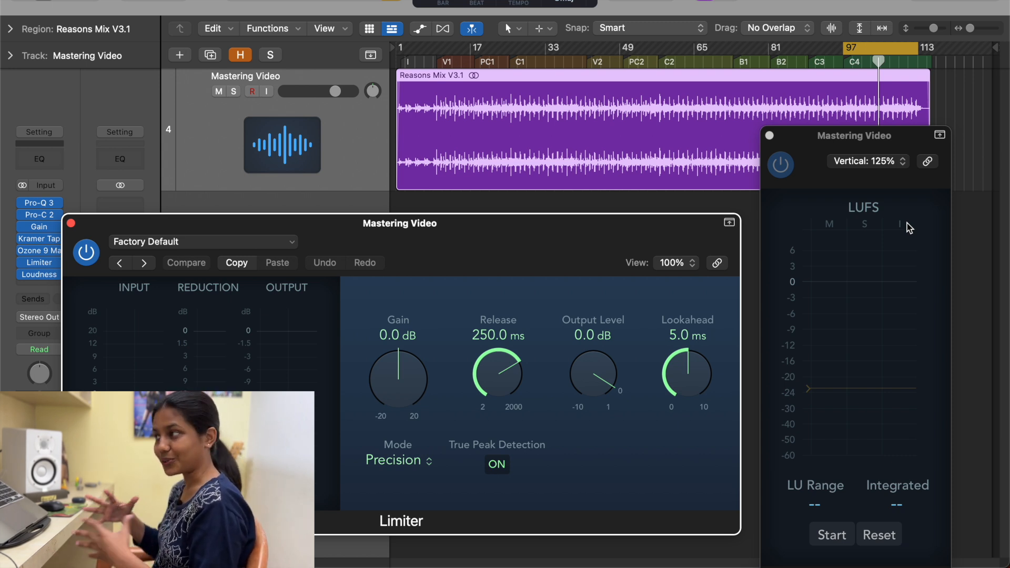
Set the Limiter's output level to -1.0 dB.
{"action": "double_click", "coordinate": [602, 336]}
{"action": "type", "text": "-1"}
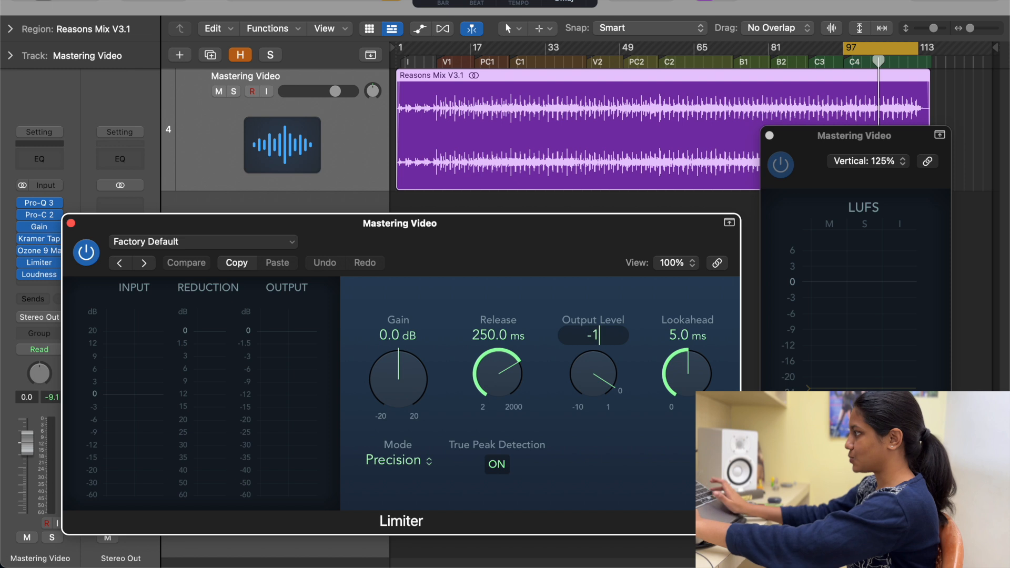
{"action": "key", "text": "Return"}
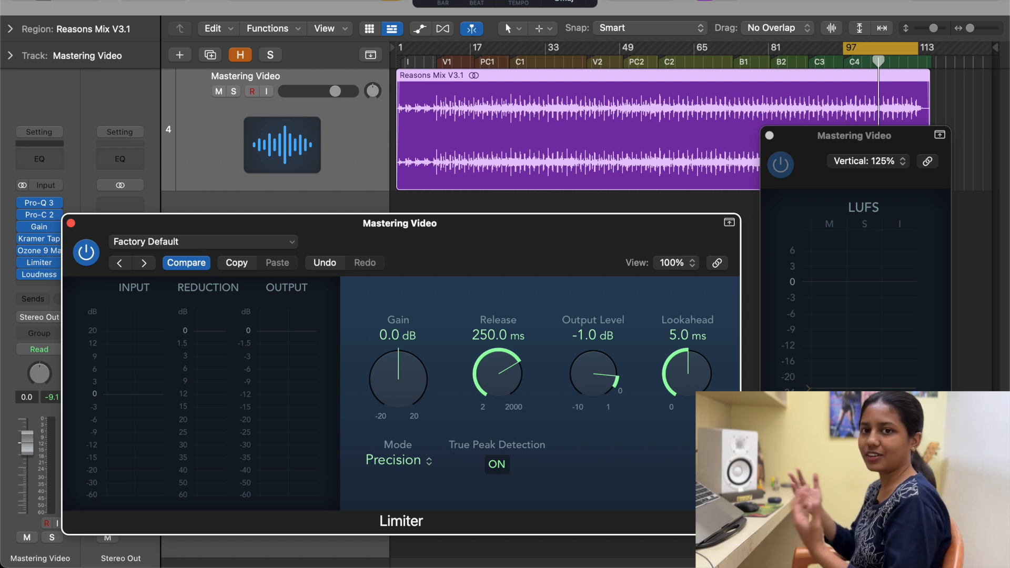
{"action": "left_click_drag", "start_coordinate": [594, 339], "coordinate": [601, 337]}
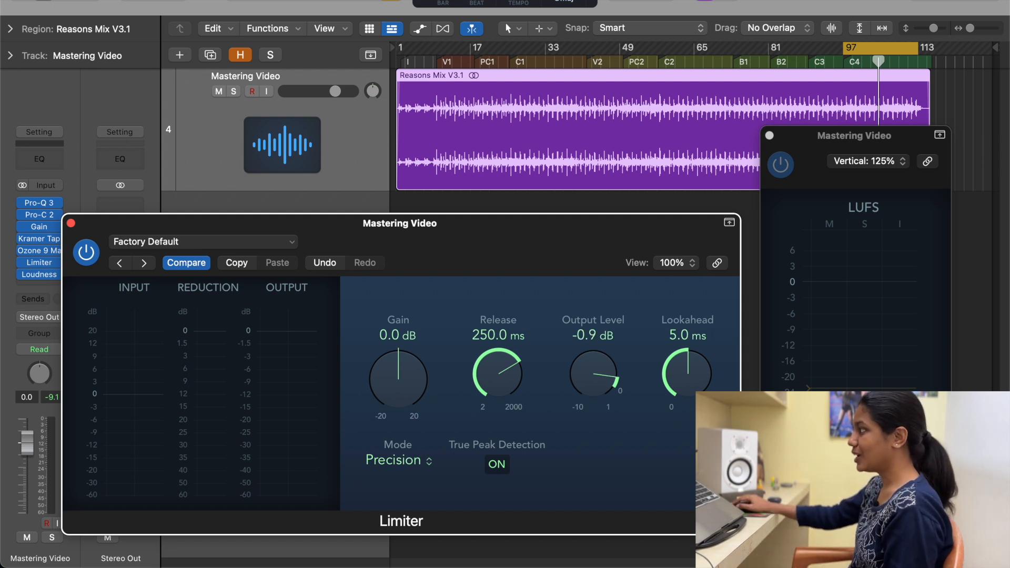
{"action": "double_click", "coordinate": [594, 336]}
{"action": "type", "text": "1"}
{"action": "key", "text": "Return"}
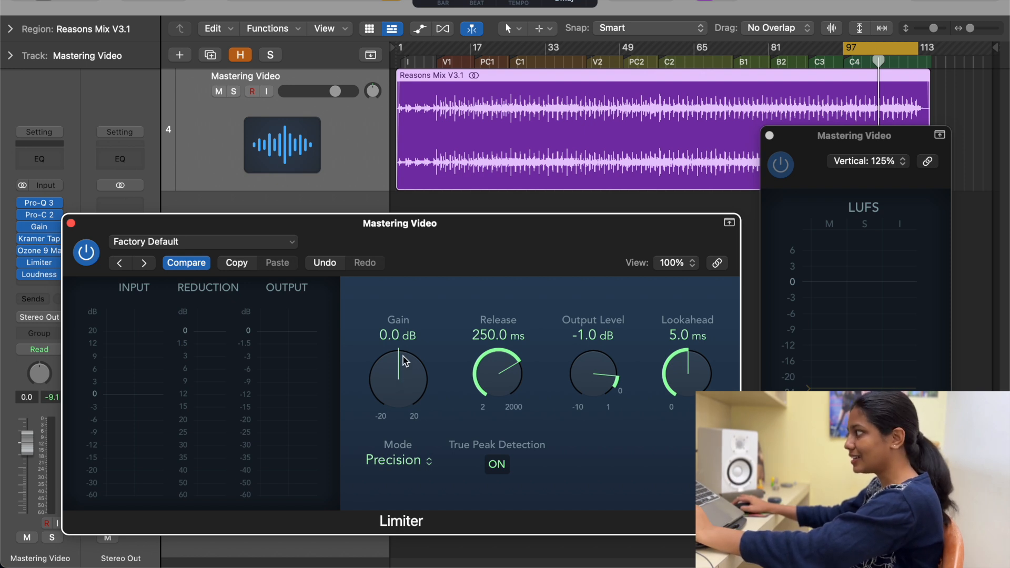
Raise the Limiter's gain to +13.9 dB during playback, with the Loudness Meter moved into view.
{"action": "left_click_drag", "start_coordinate": [887, 136], "coordinate": [891, 111]}
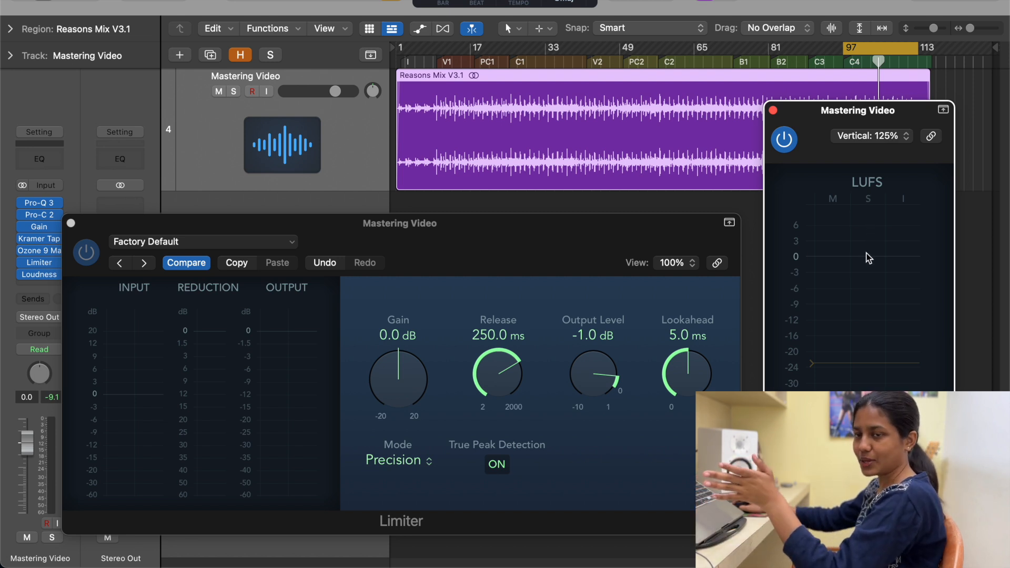
{"action": "key", "text": "space"}
{"action": "left_click", "coordinate": [409, 386]}
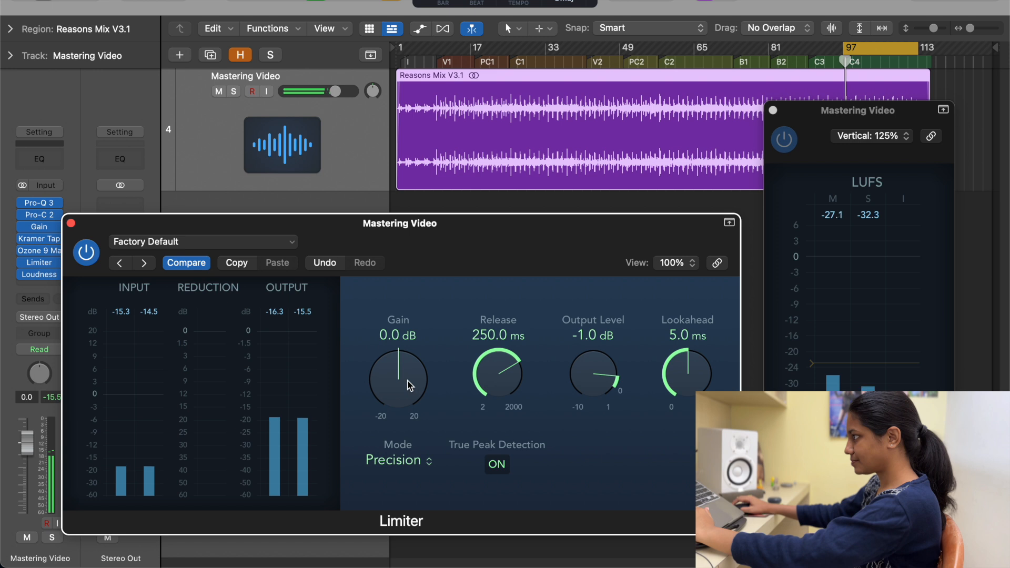
{"action": "left_click_drag", "start_coordinate": [411, 380], "coordinate": [412, 310]}
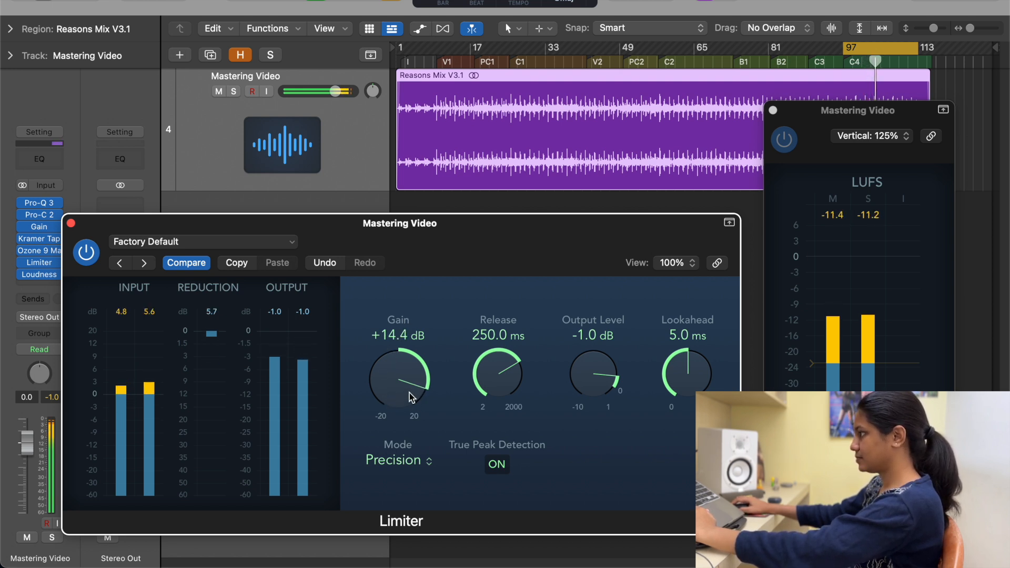
{"action": "left_click", "coordinate": [39, 263]}
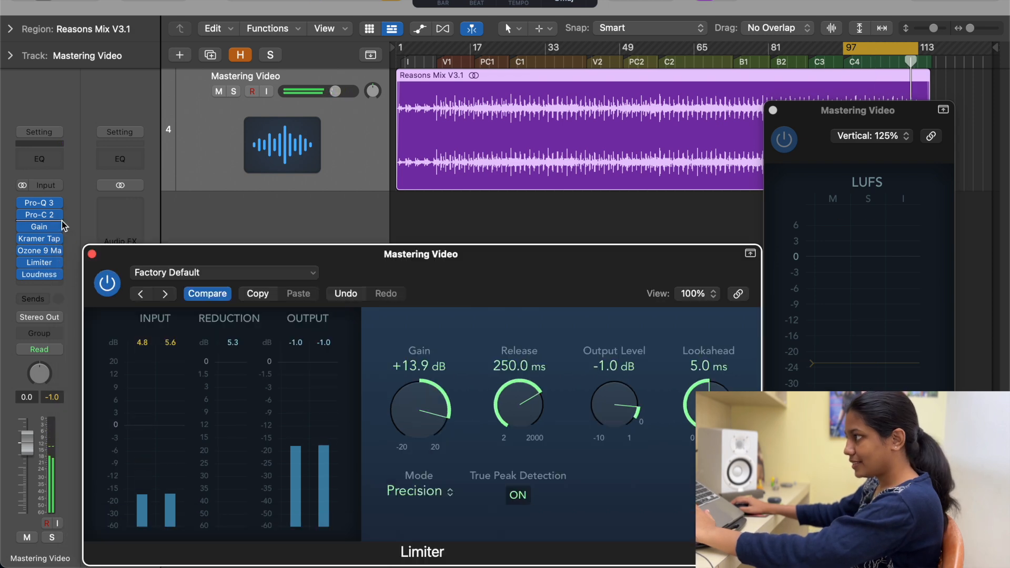
Set Pro-C 2's ratio to 5.70:1 and threshold to -11.62 dB during playback, and close its window.
{"action": "left_click", "coordinate": [44, 216]}
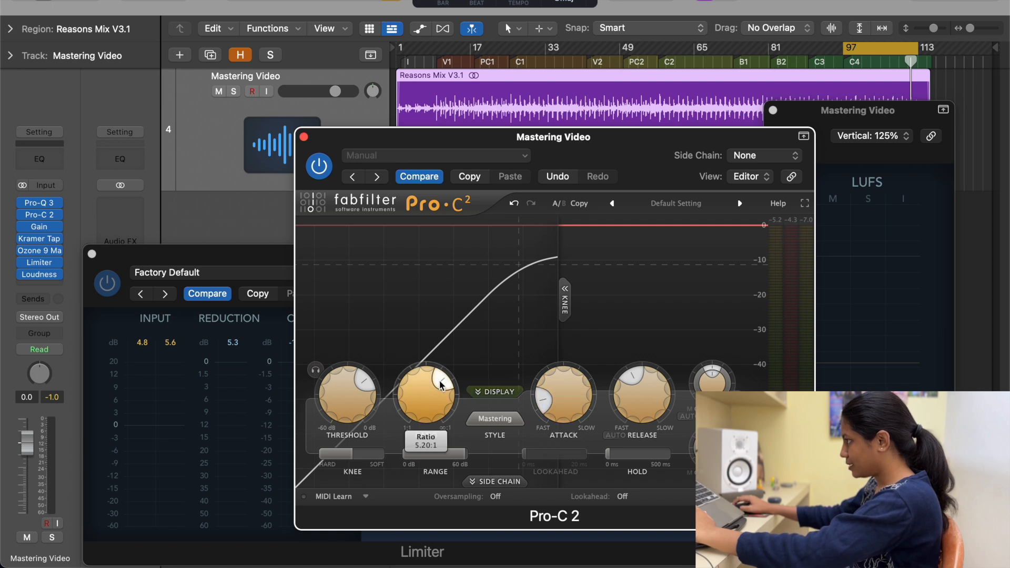
{"action": "key", "text": "space"}
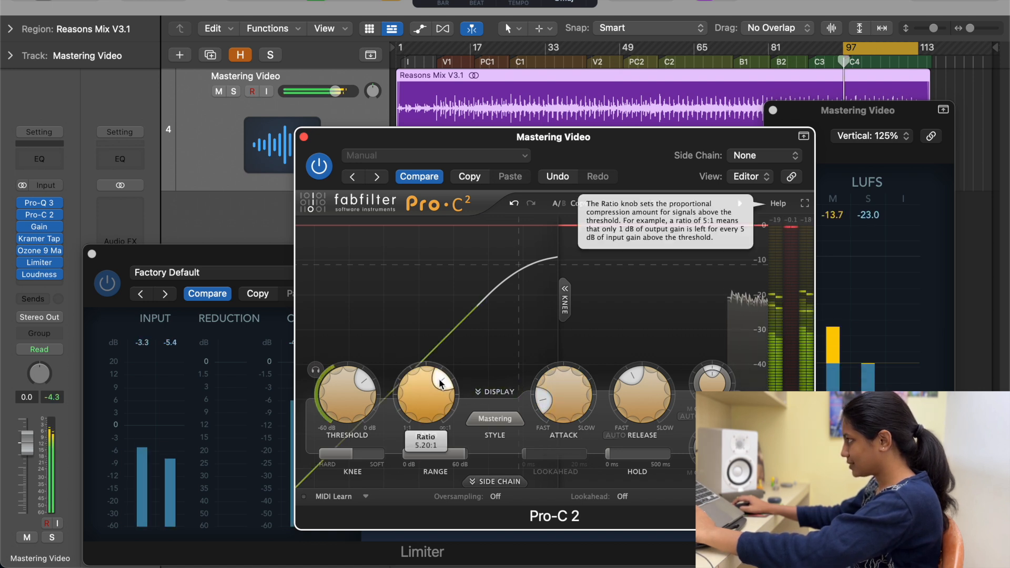
{"action": "scroll", "coordinate": [442, 384], "scroll_direction": "up", "scroll_amount": 1}
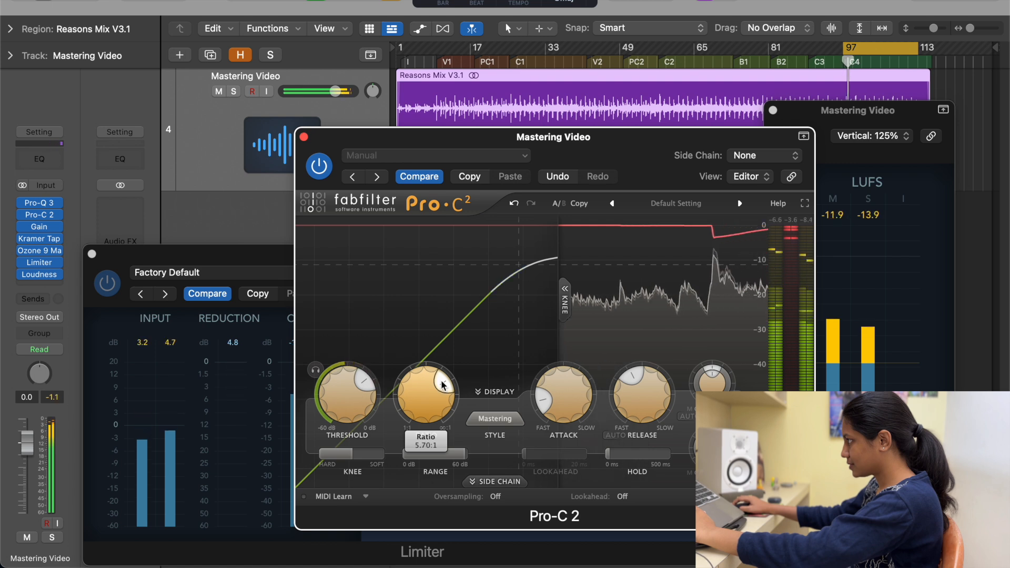
{"action": "scroll", "coordinate": [356, 383], "scroll_direction": "down", "scroll_amount": 1}
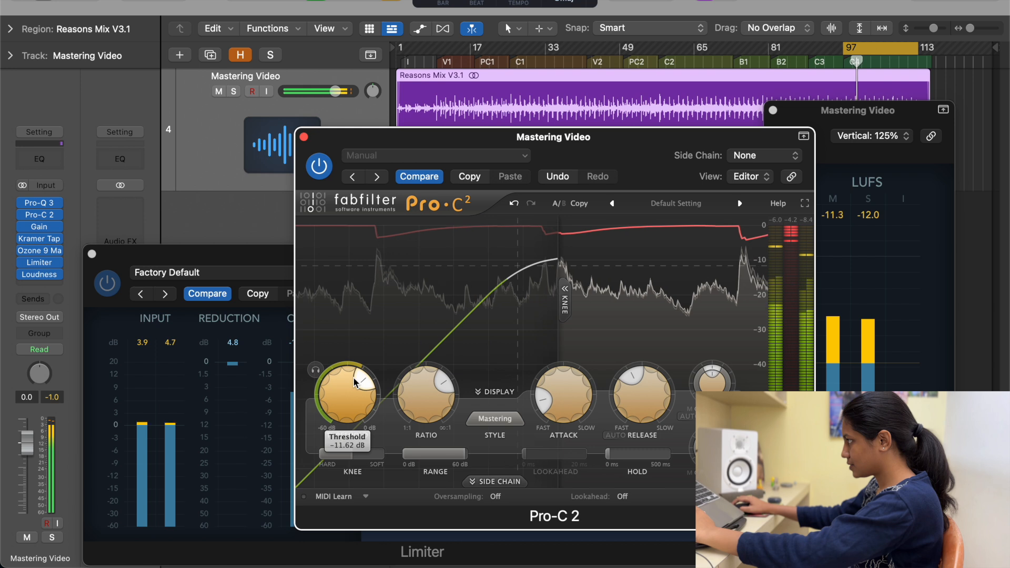
{"action": "left_click", "coordinate": [304, 137]}
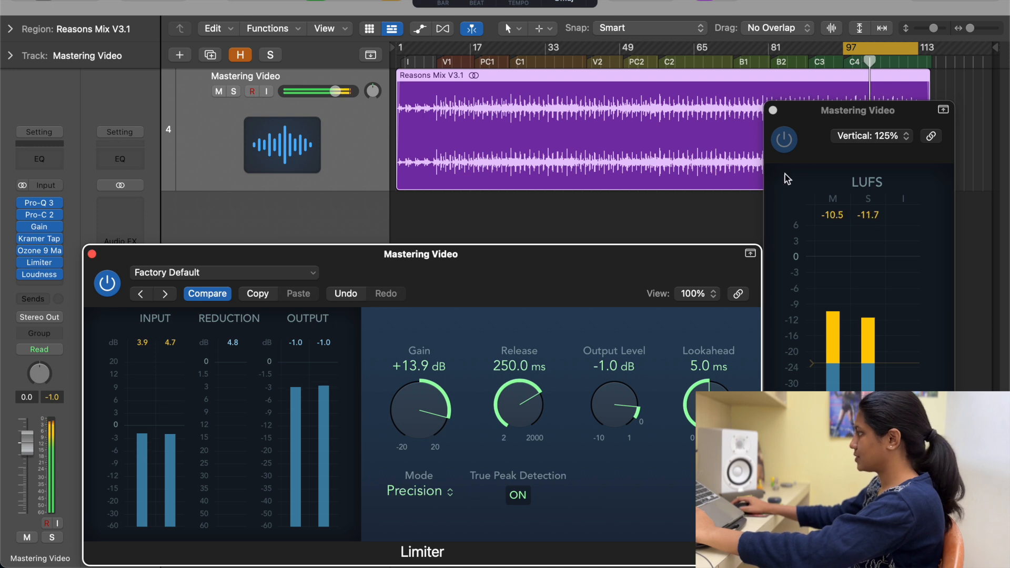
{"action": "key", "text": "space"}
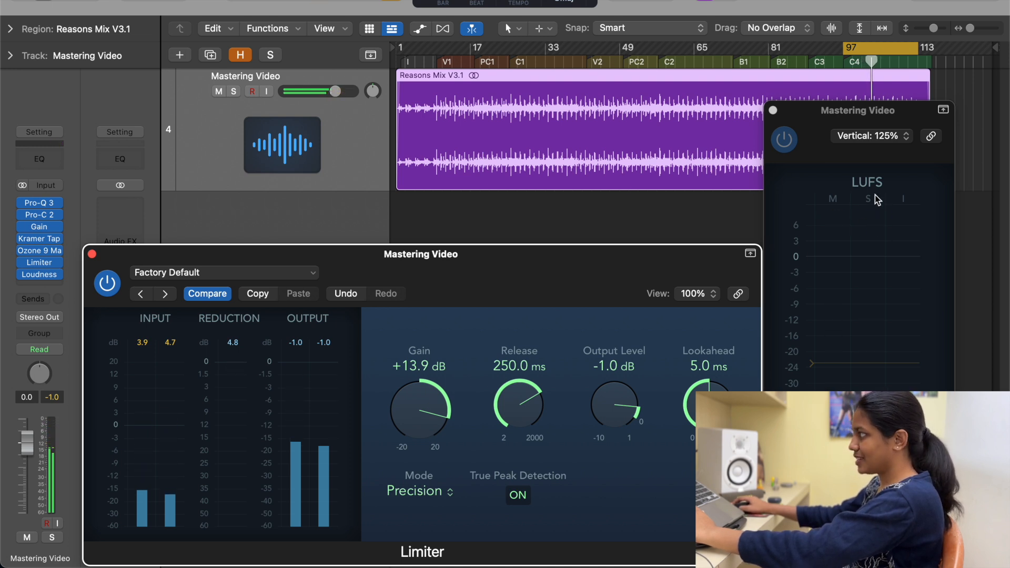